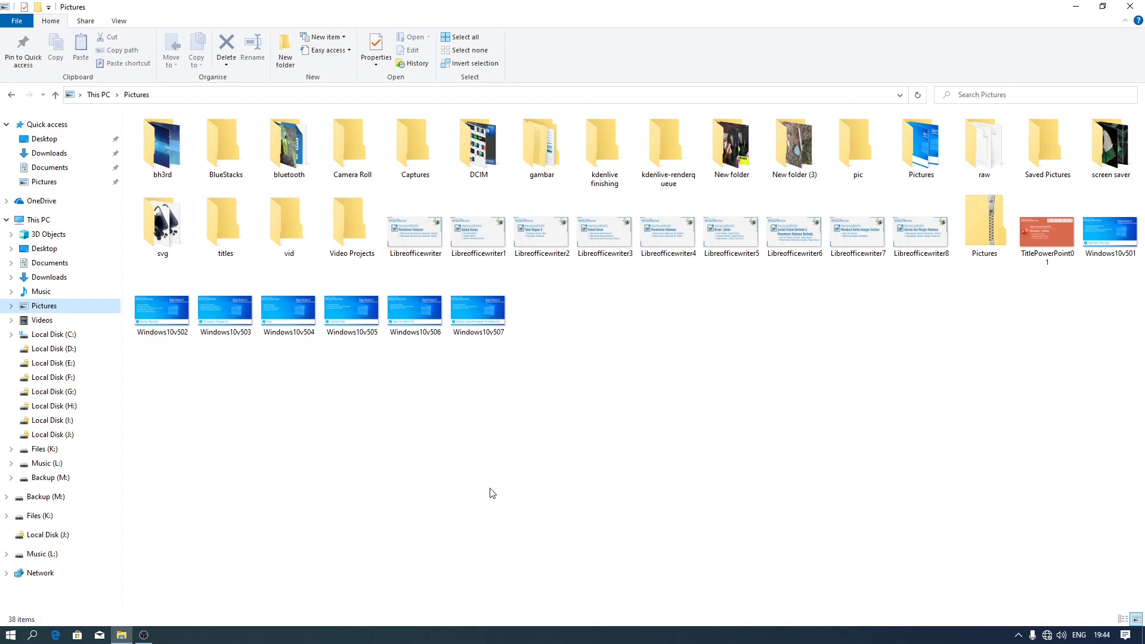
- Open a second File Explorer window on the Pictures folder and arrange both windows side by side
click(16, 21)
click(29, 46)
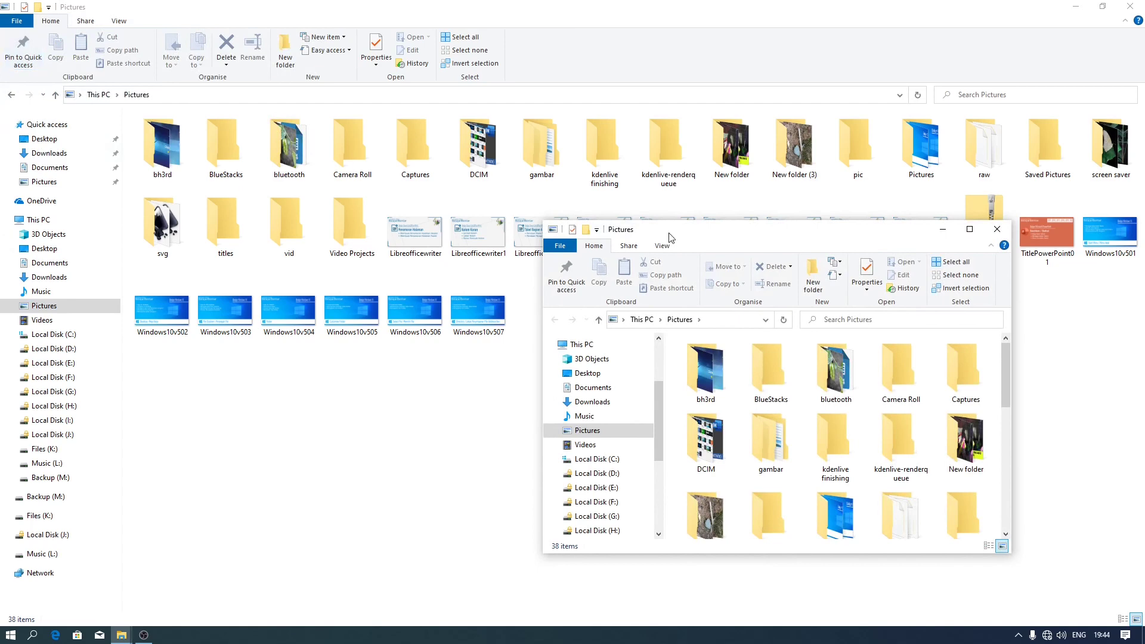
drag(670, 237, 1142, 238)
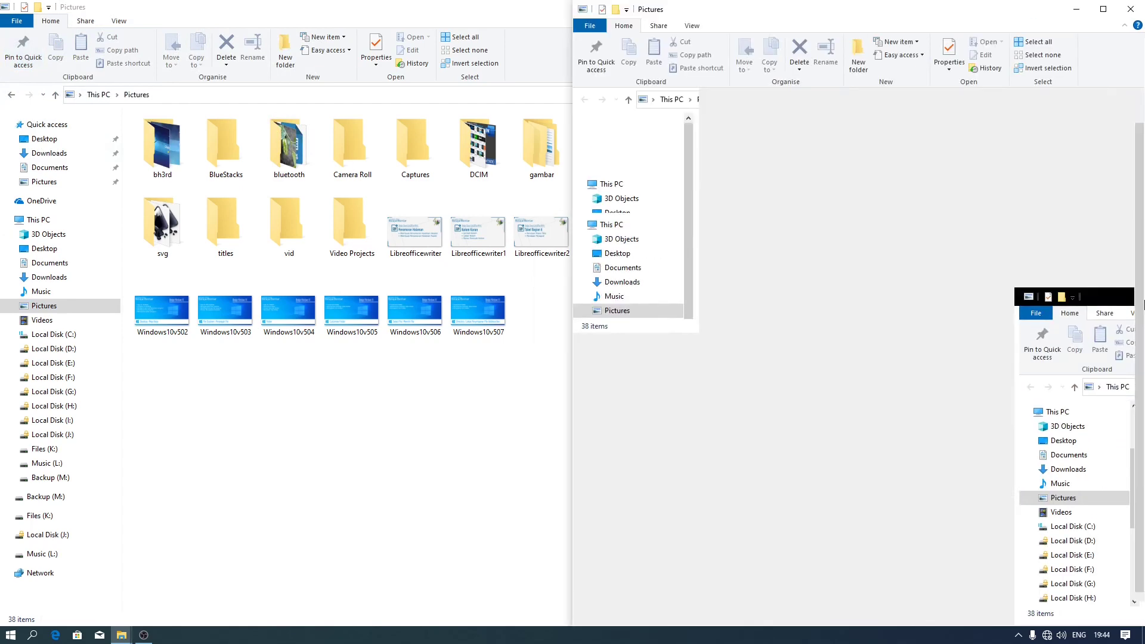
click(320, 187)
scroll(287, 263, down, 1)
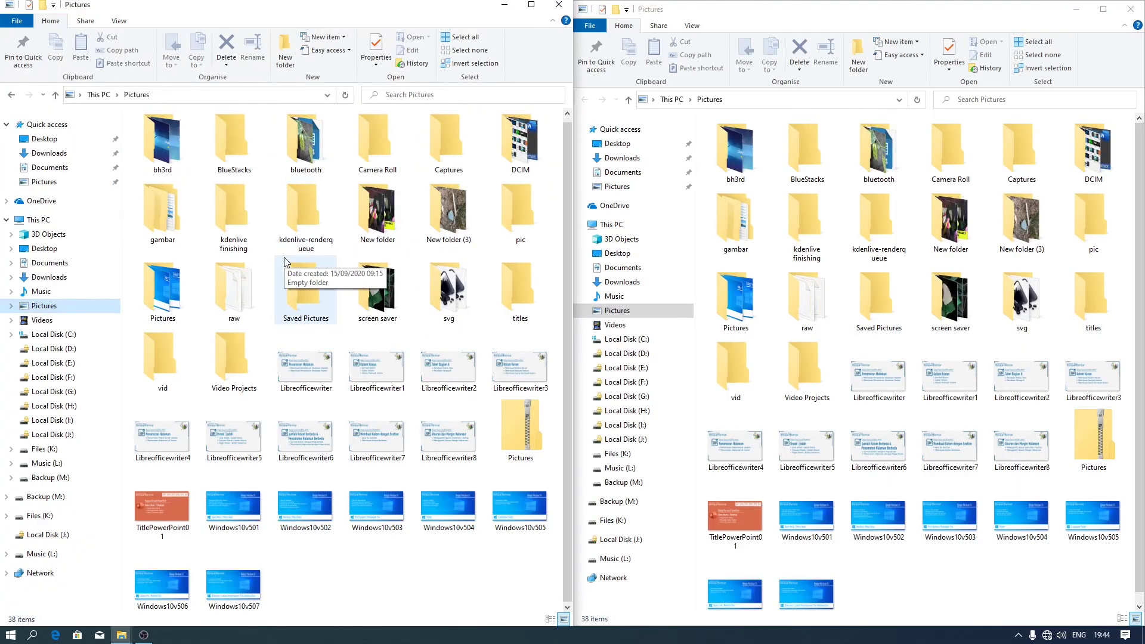
- Show the Documents folder in the original window and move the Libreofficewriter1 image from Pictures into it
click(49, 263)
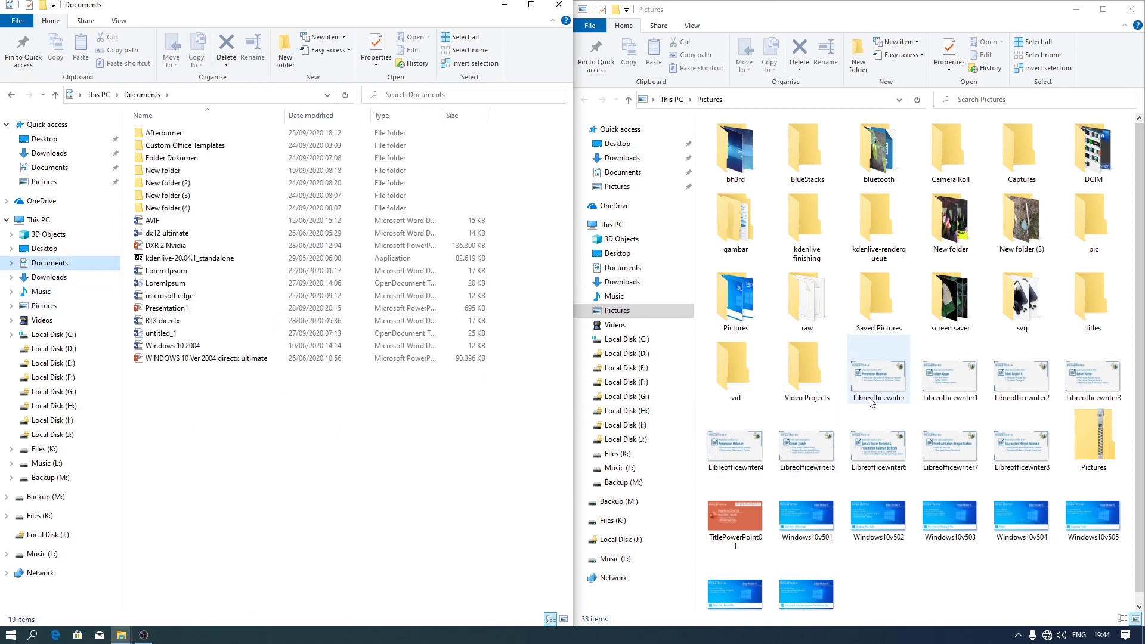
click(938, 384)
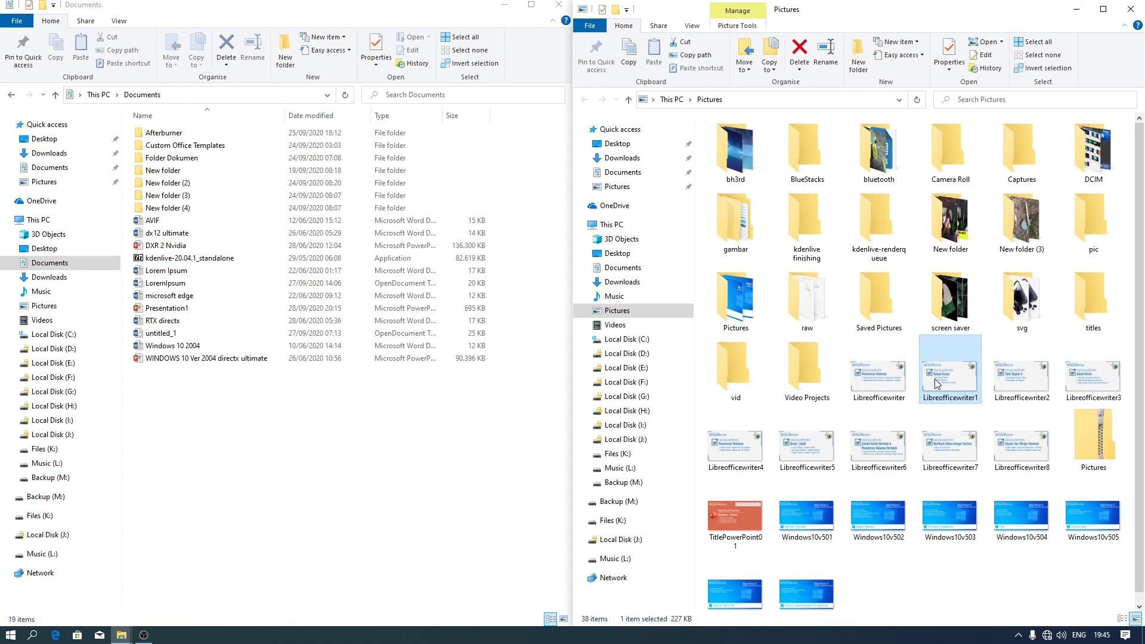
drag(938, 384, 417, 455)
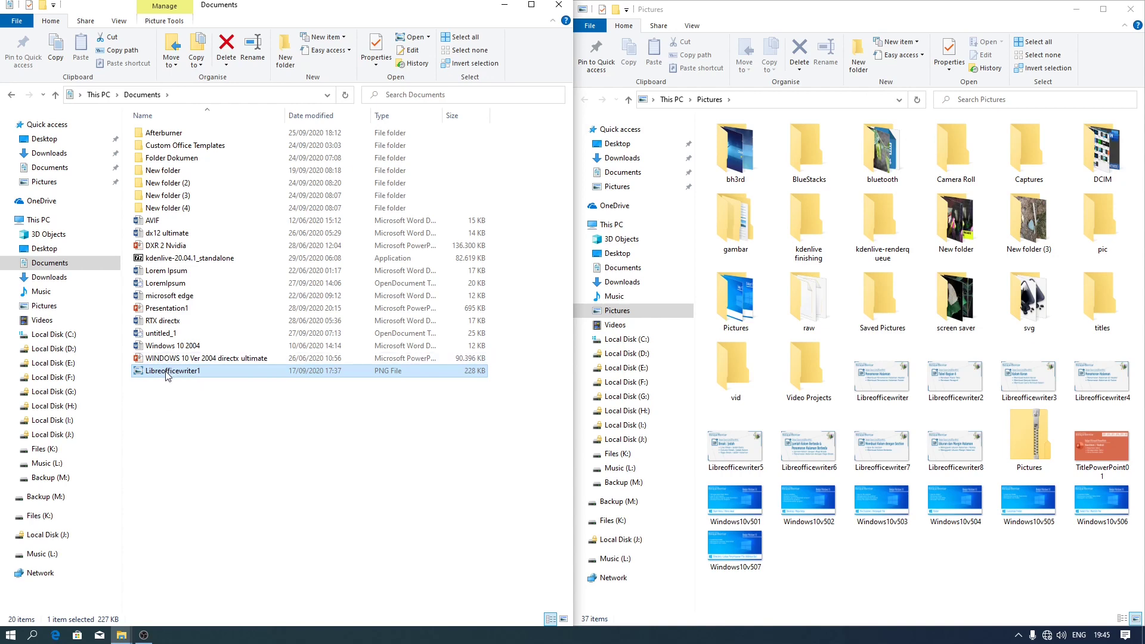
- Return Libreofficewriter1 to Pictures, send it to Documents again with the Move to command, and refresh the Documents listing
drag(167, 375, 905, 560)
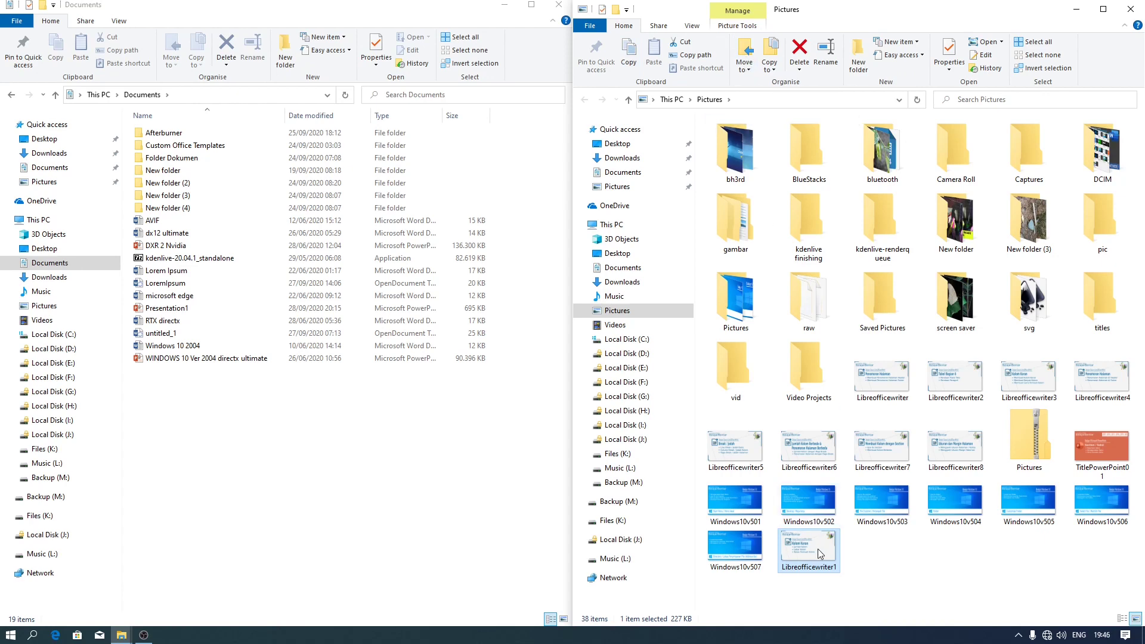
click(754, 60)
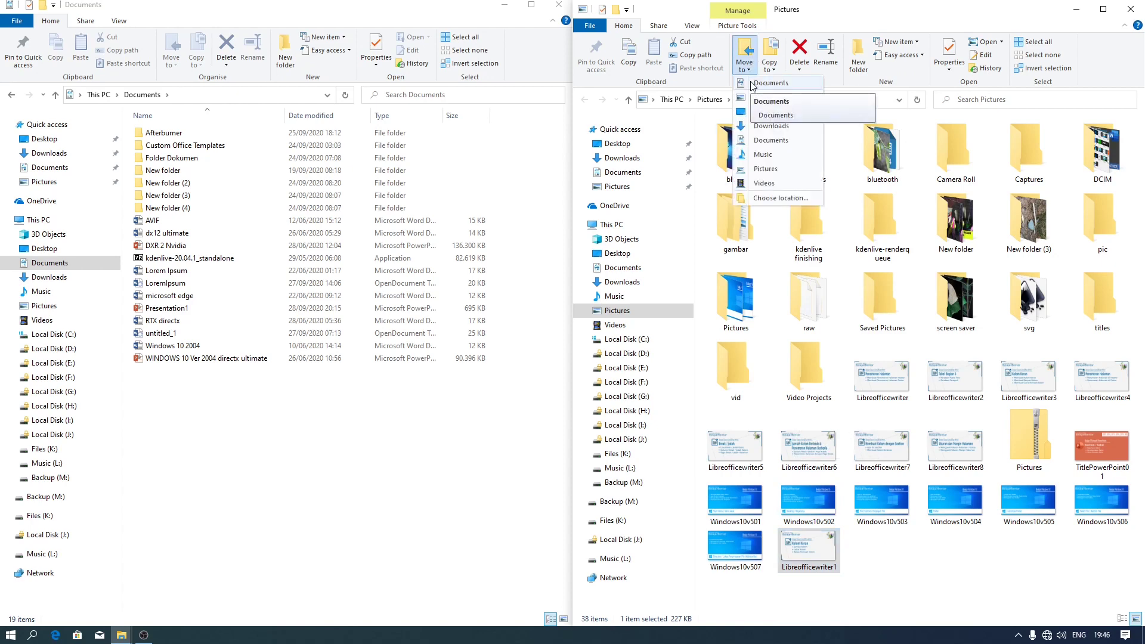
click(753, 83)
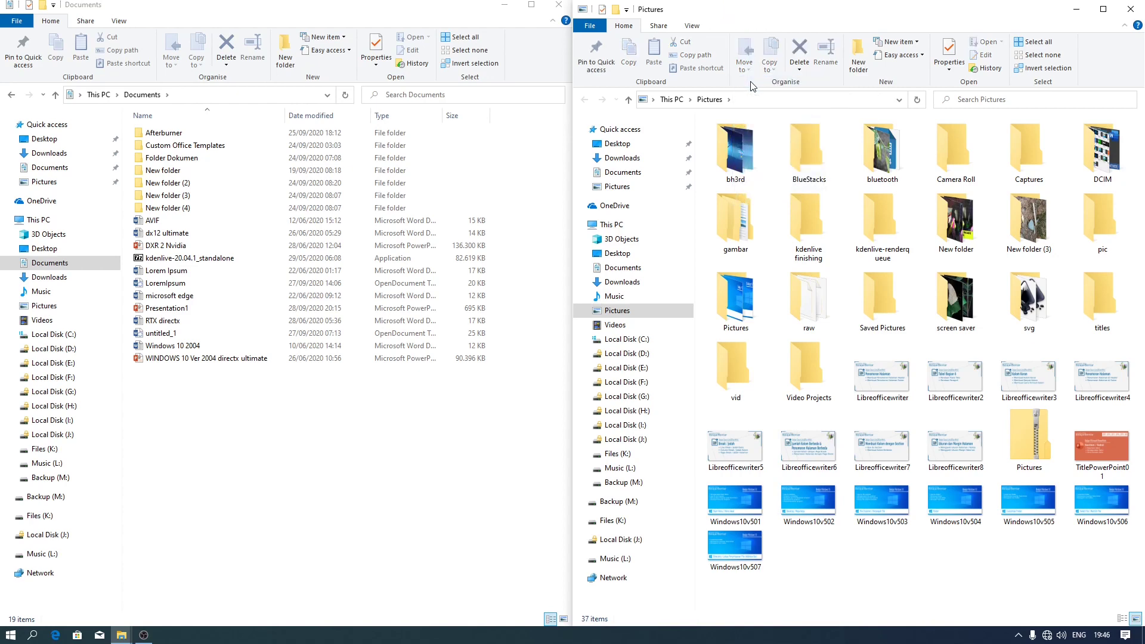
right_click(319, 435)
click(351, 484)
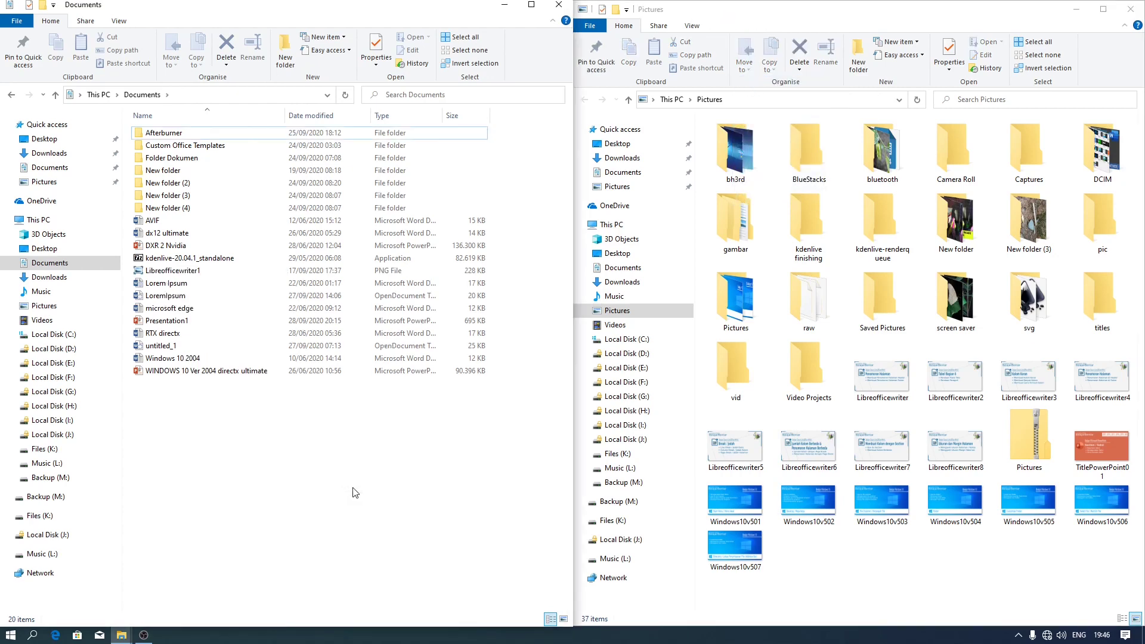
- Move Libreofficewriter1 from Documents to a newly made folder on Local Disk (C:), keeping the default name New folder
click(170, 270)
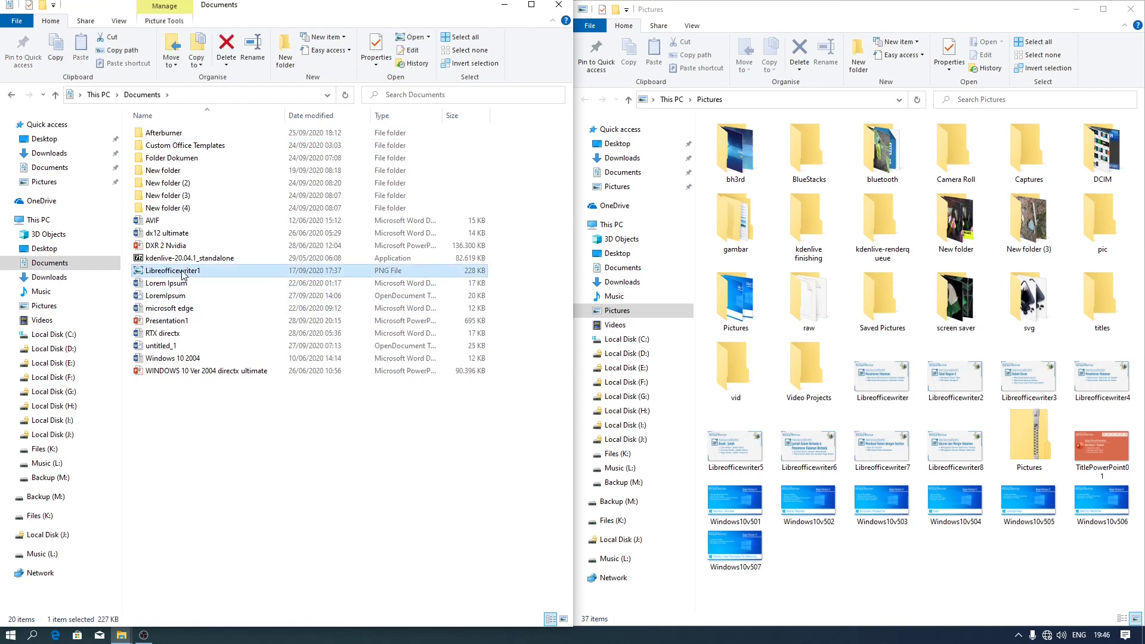
click(169, 62)
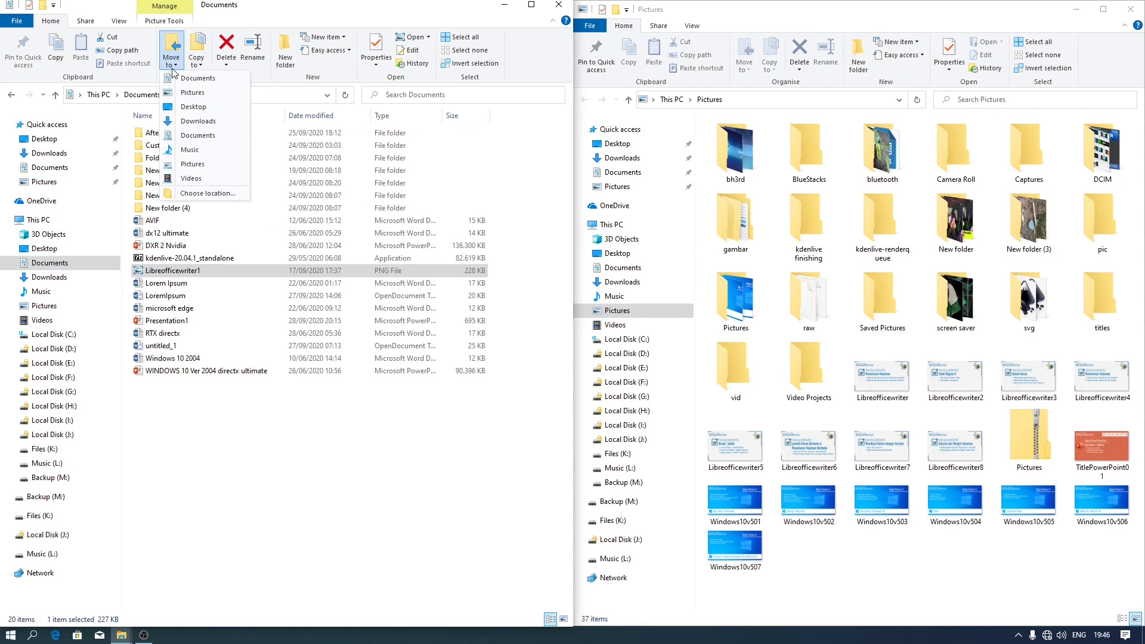
click(208, 192)
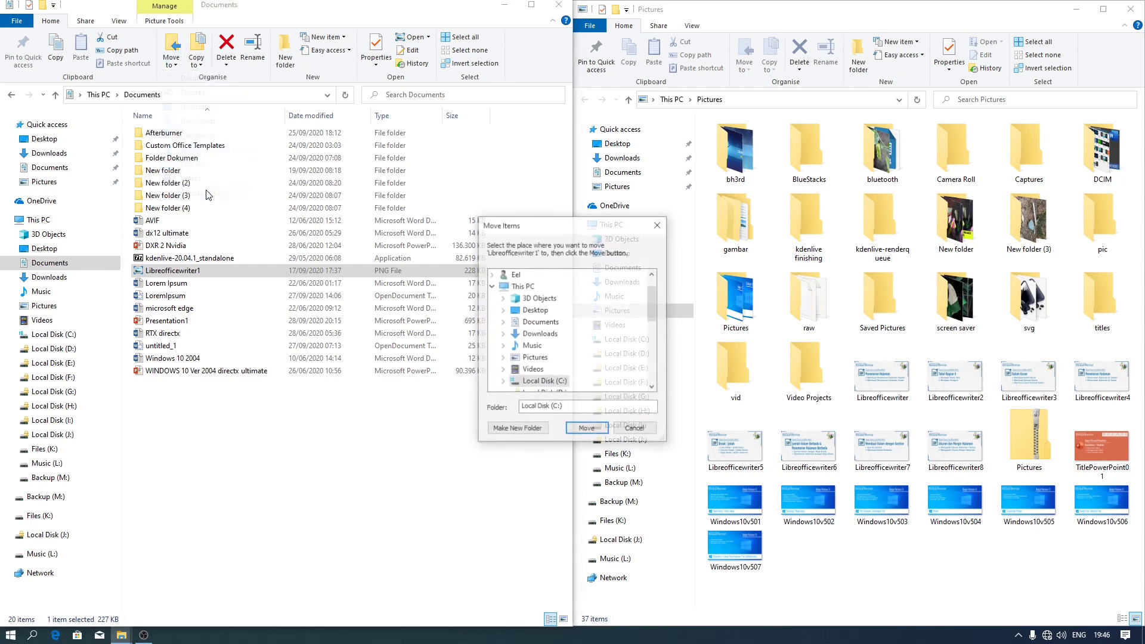
scroll(570, 311, down, 2)
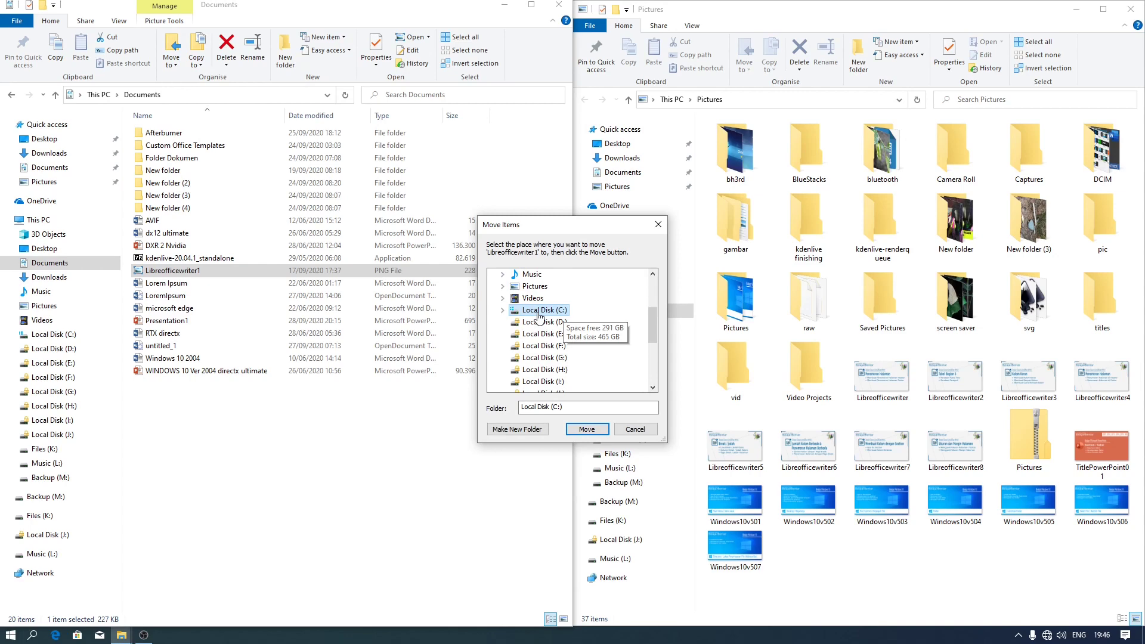
scroll(538, 316, up, 1)
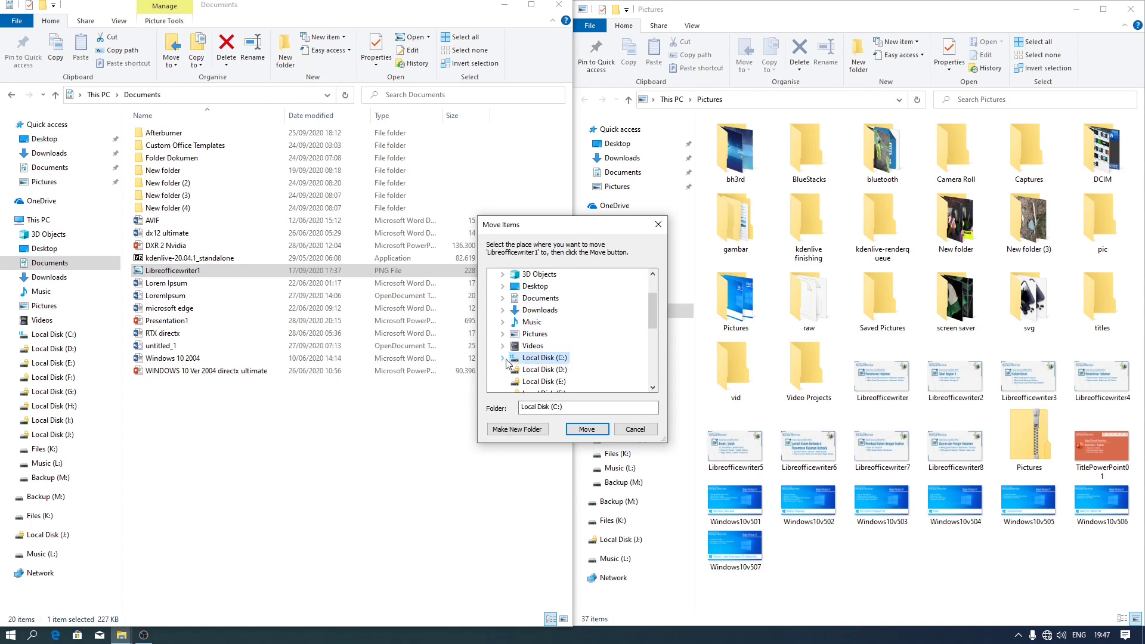
click(503, 358)
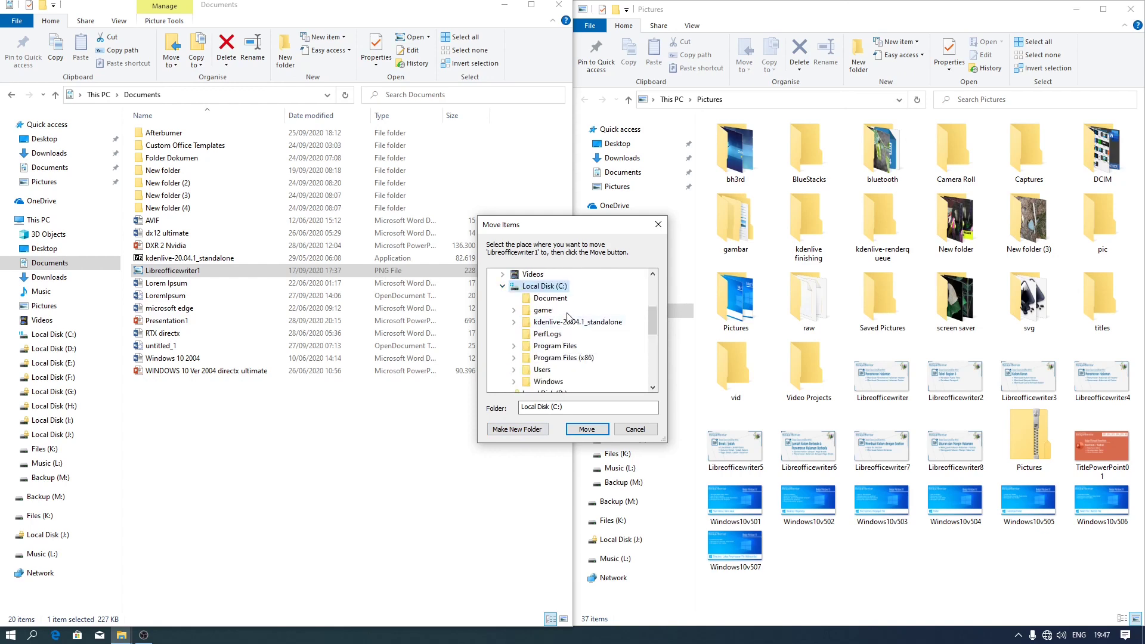
click(534, 430)
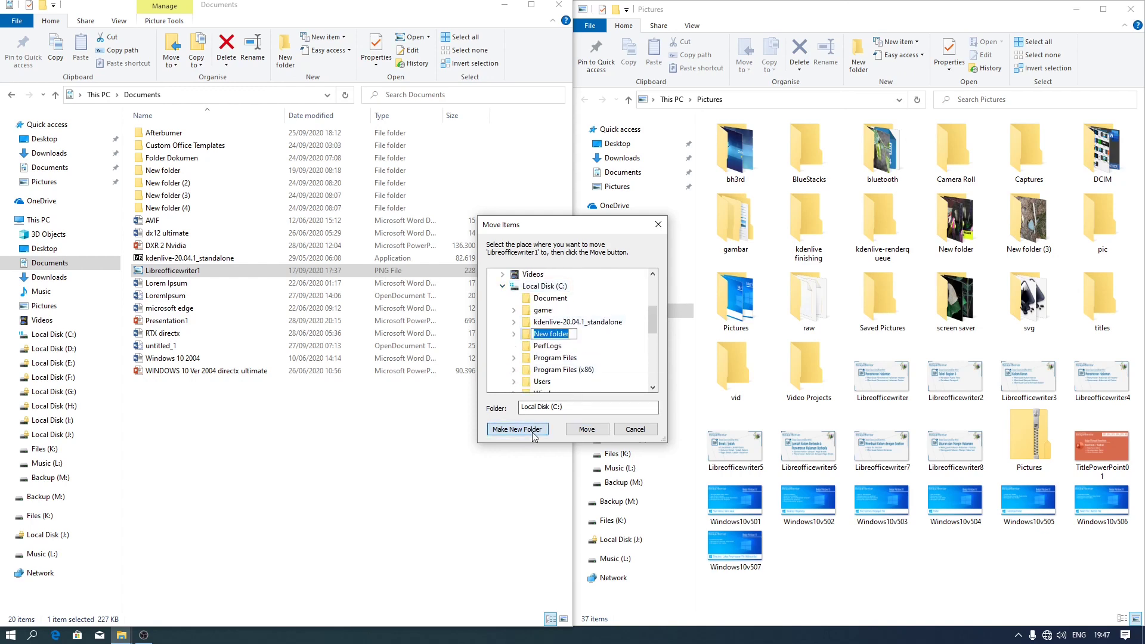
click(525, 335)
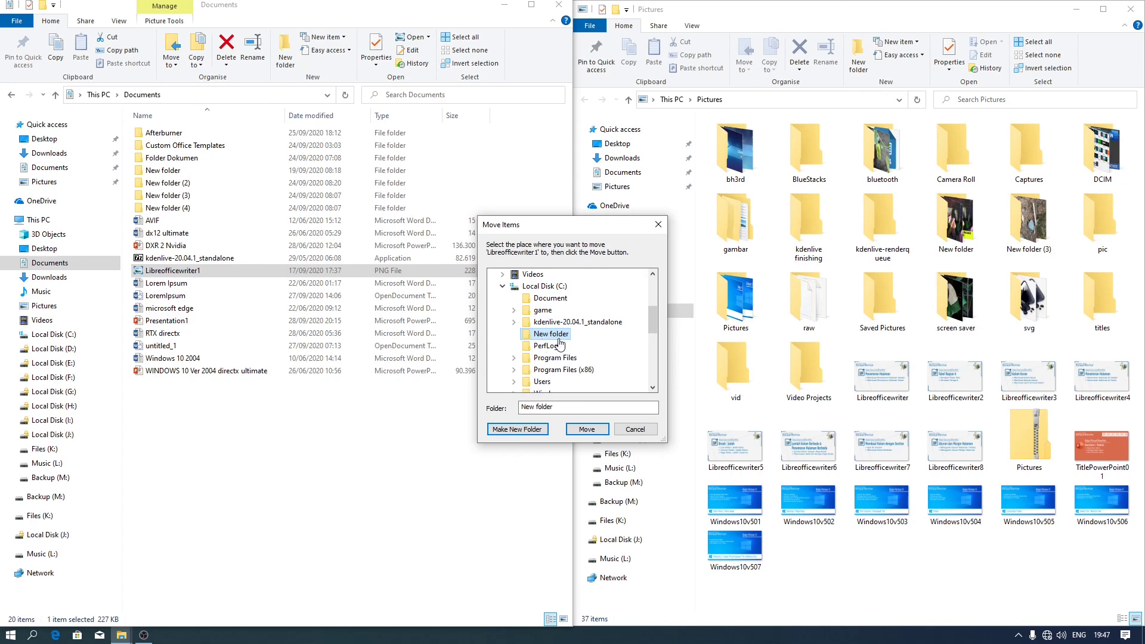
click(587, 430)
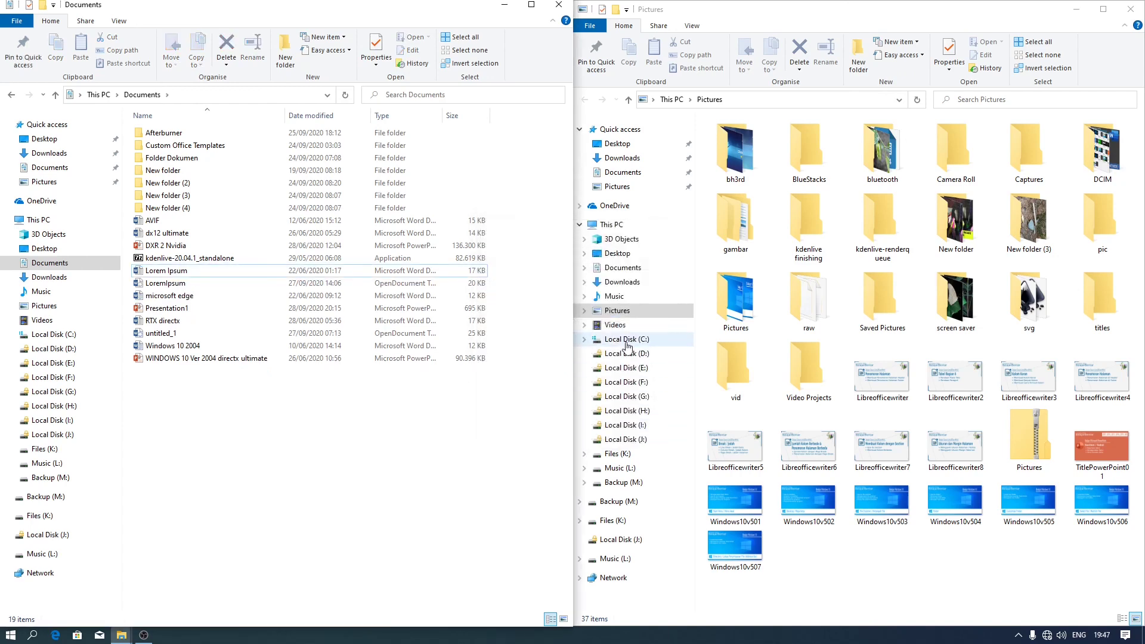
- Open New folder on Local Disk (C:) in the original window and move Libreofficewriter1 back to Pictures
click(62, 334)
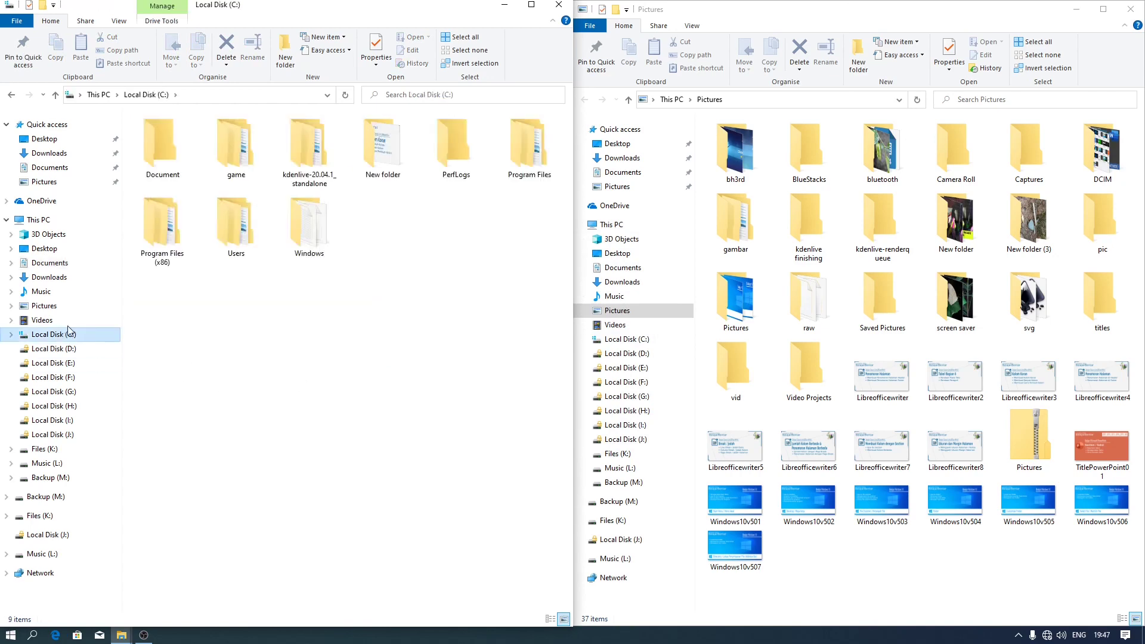
double_click(359, 159)
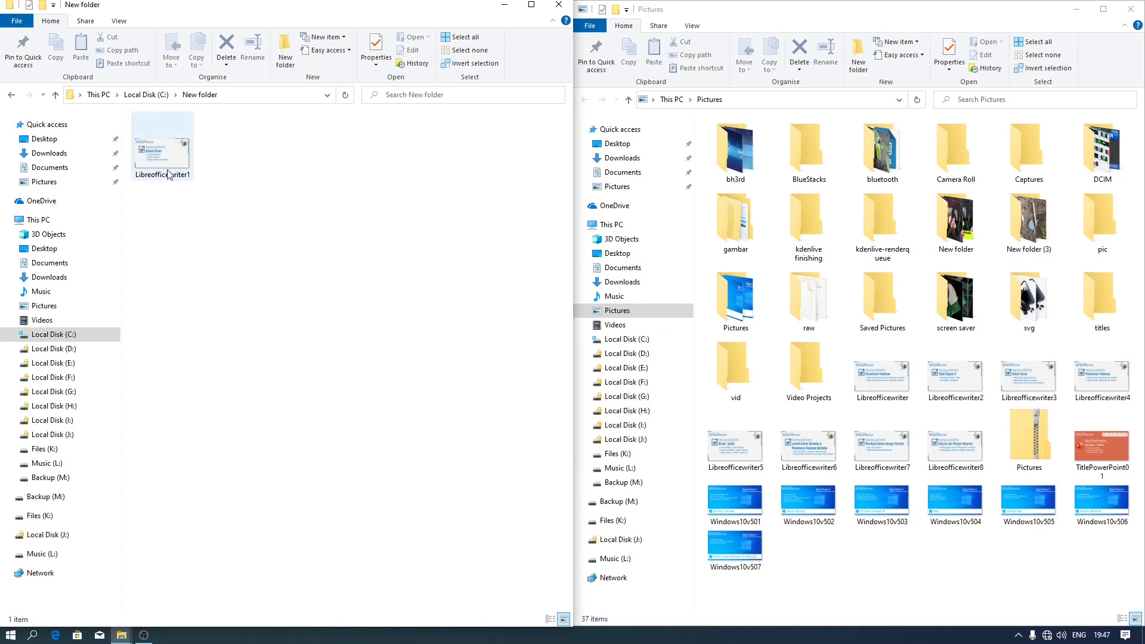
drag(167, 165, 951, 581)
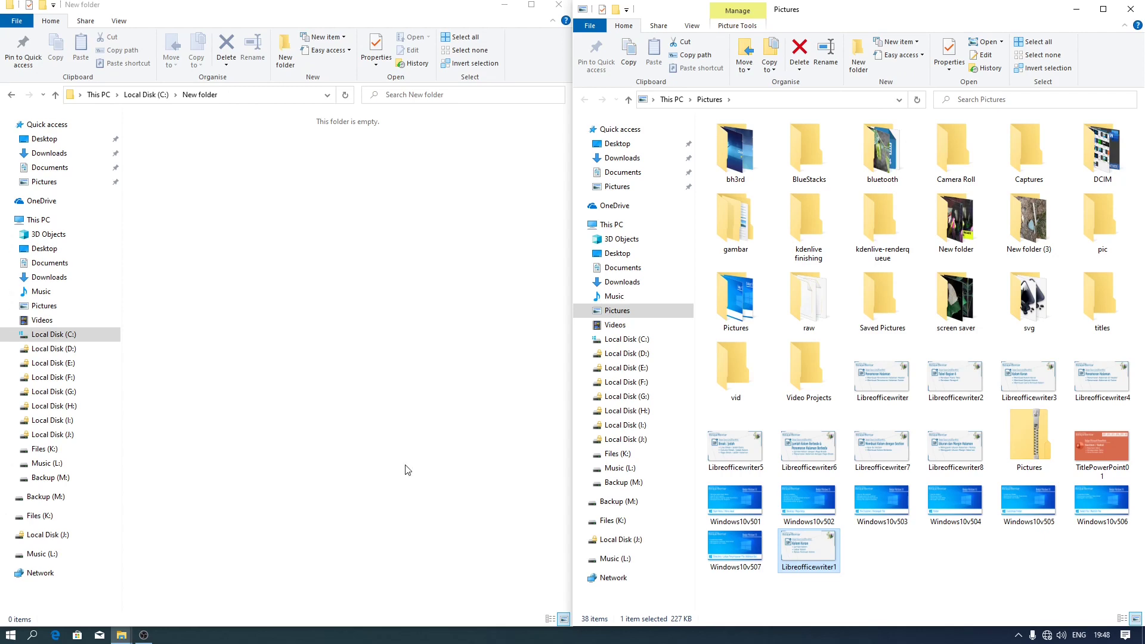
- Show Documents in the original window and copy the Libreofficewriter2 image from Pictures into it
click(66, 264)
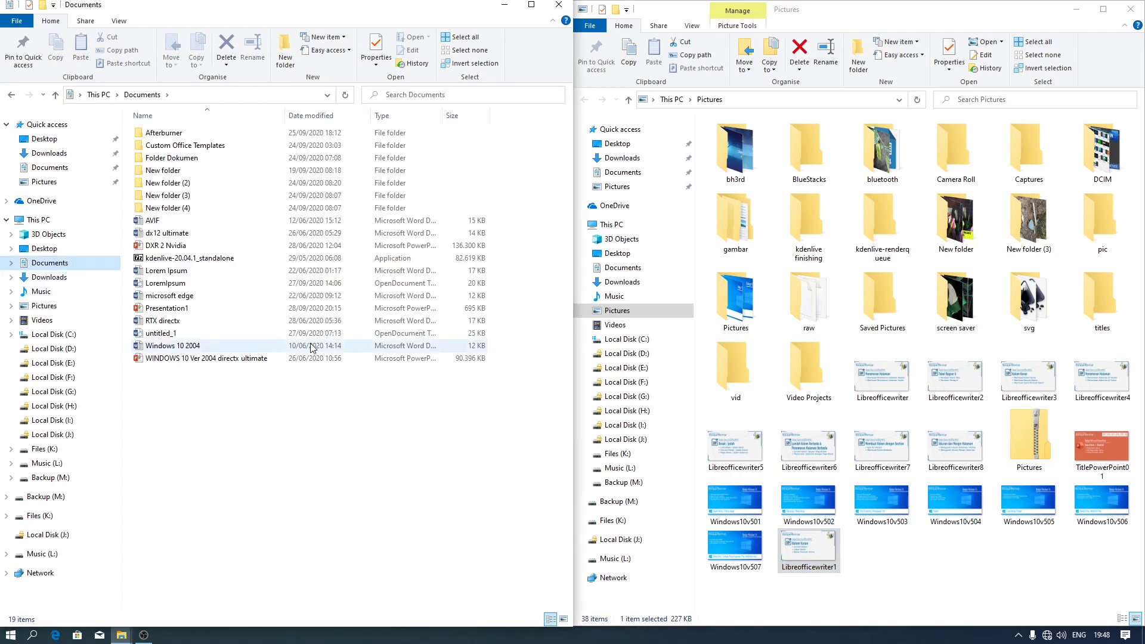
click(822, 532)
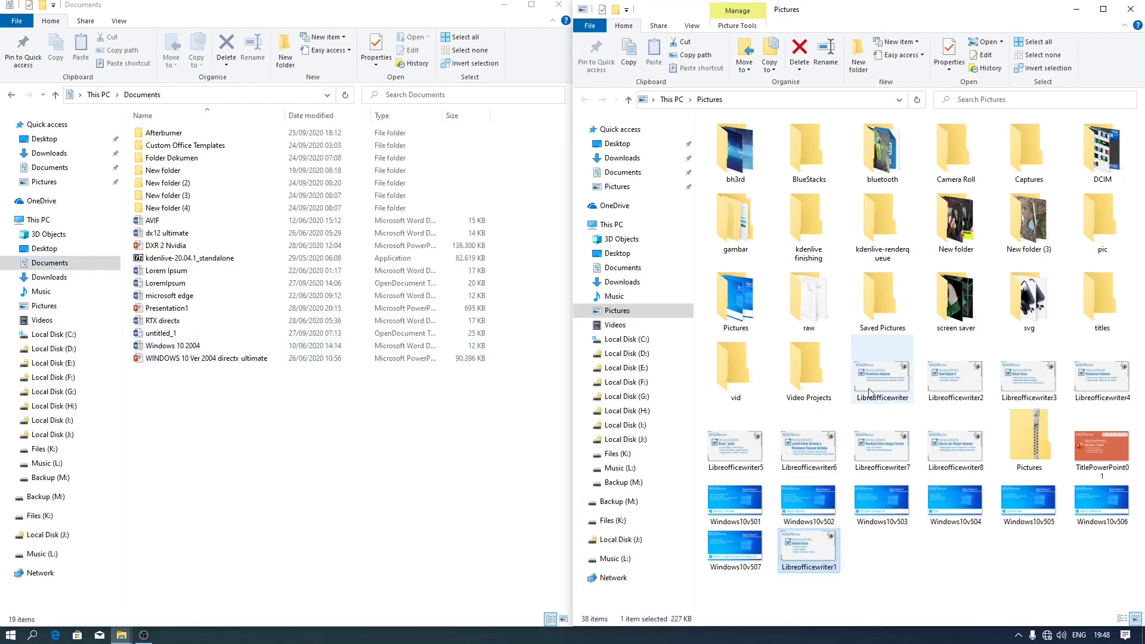
click(874, 452)
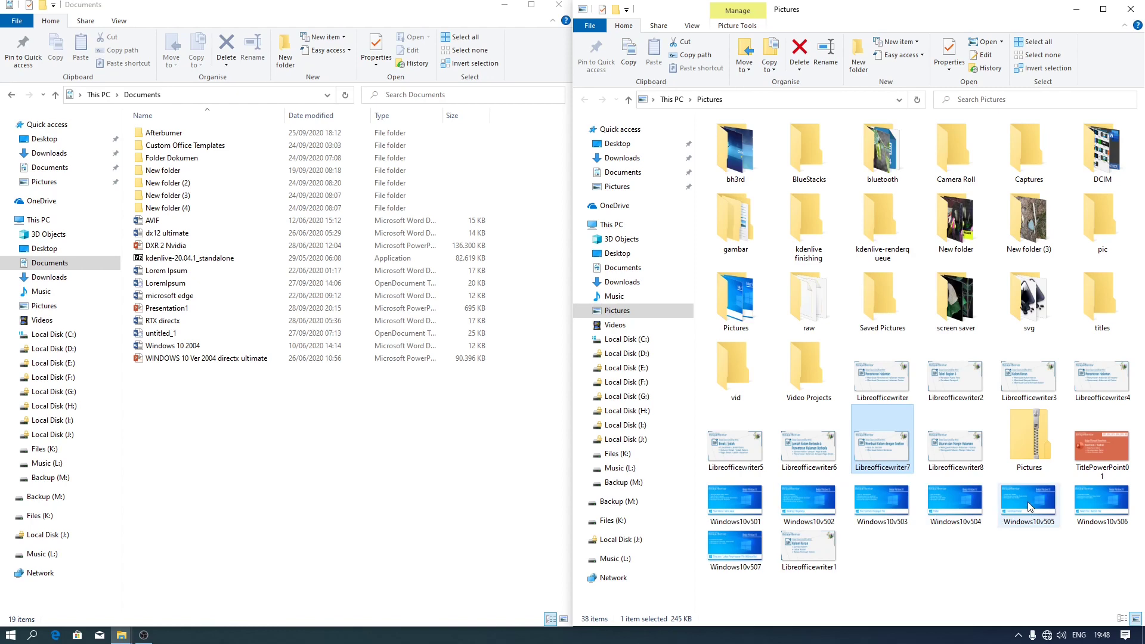
right_click(954, 384)
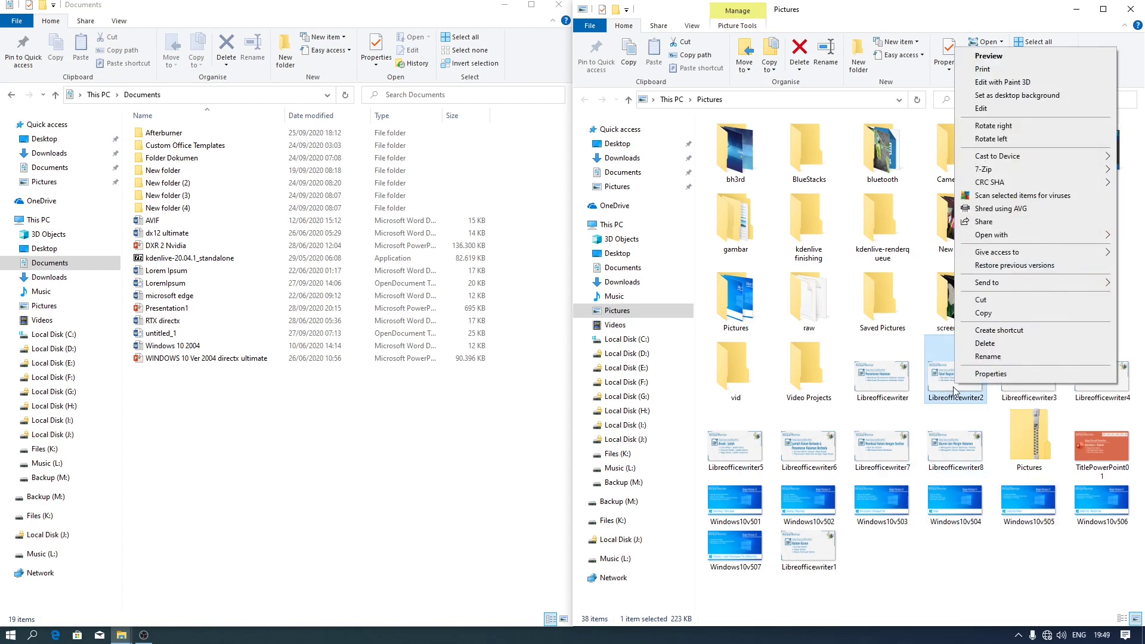
click(978, 315)
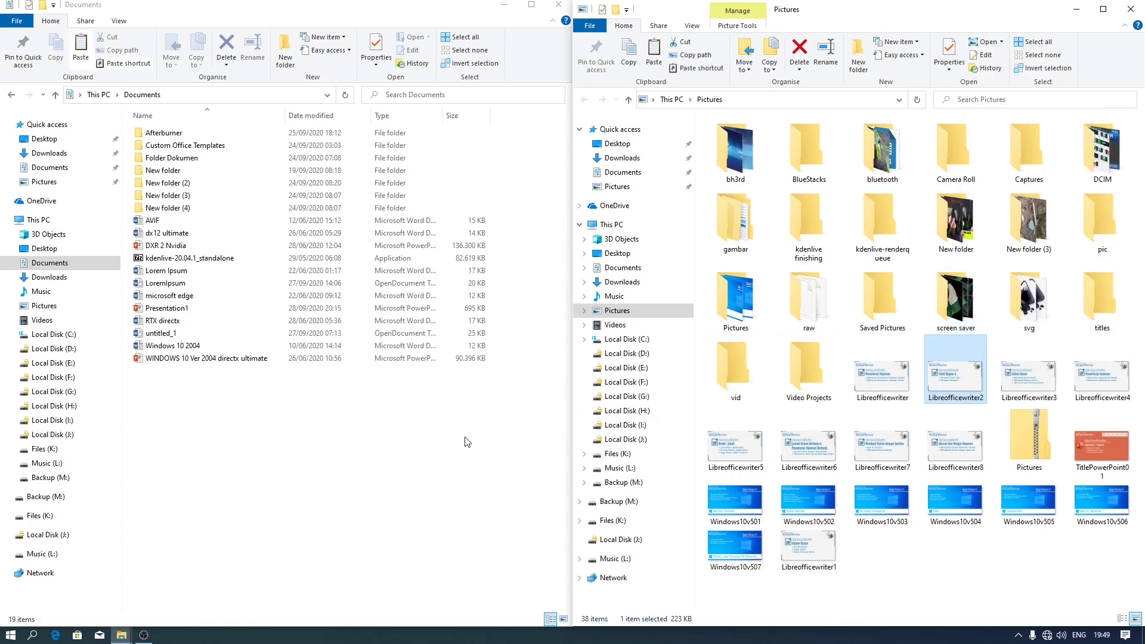
right_click(433, 442)
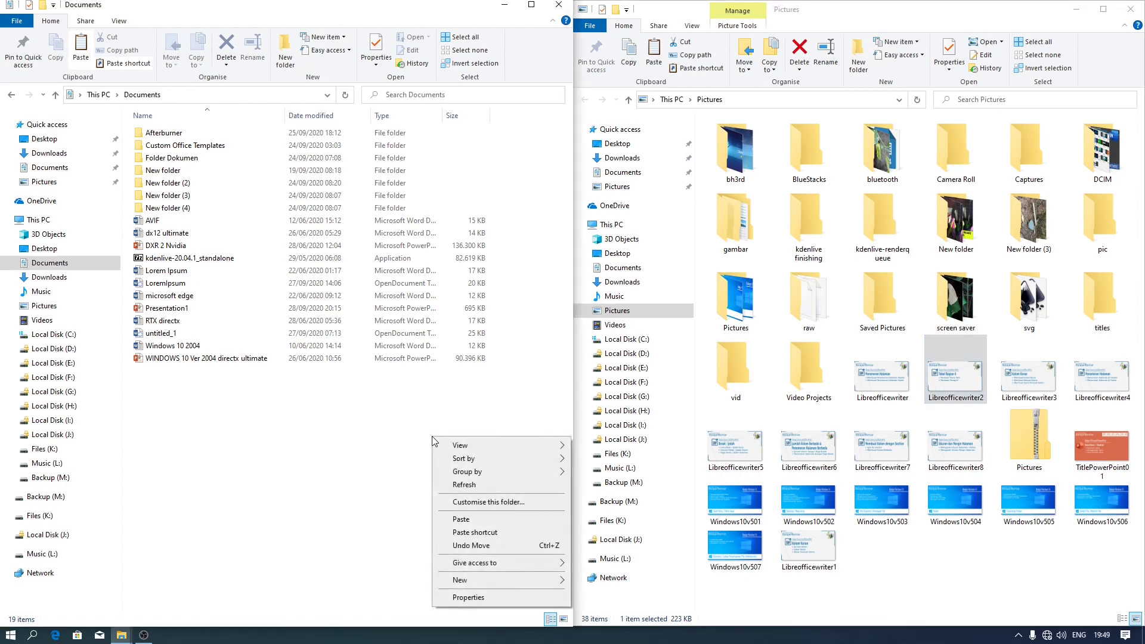
click(456, 519)
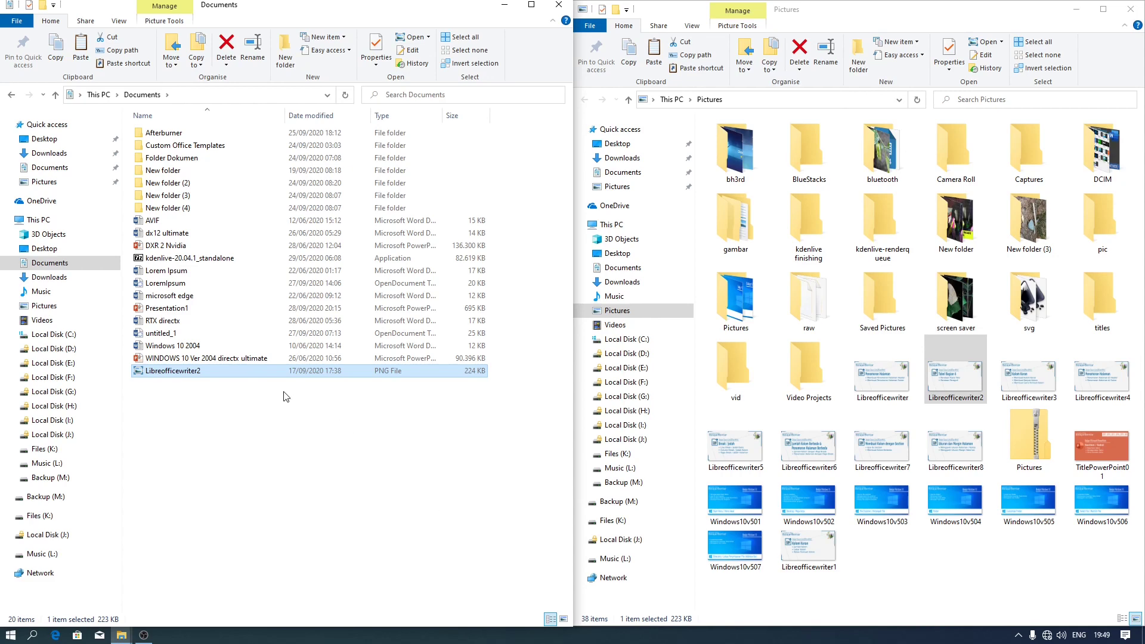
- Paste a duplicate of the copied Libreofficewriter2 image into the Pictures folder and clear the selection
right_click(974, 557)
click(993, 469)
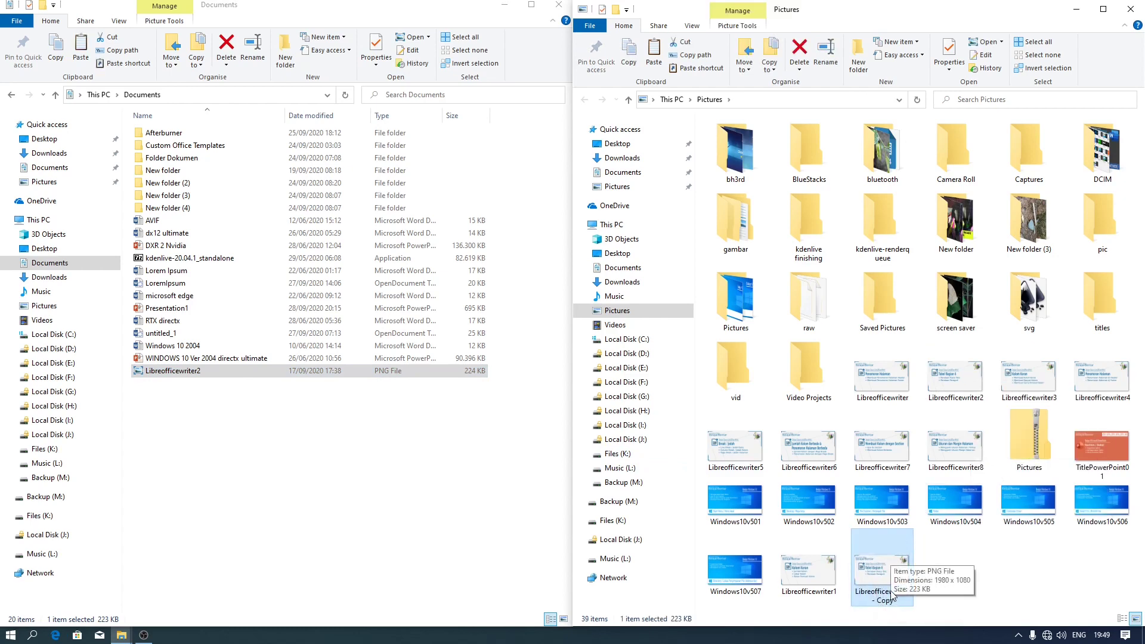
click(983, 568)
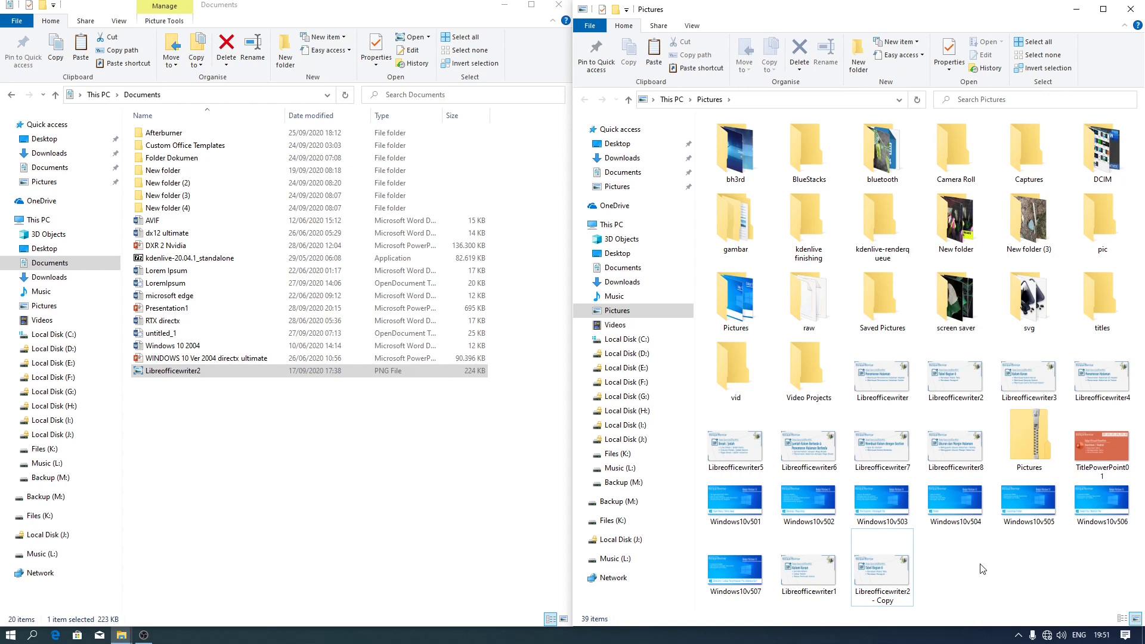
- Copy the Libreofficewriter7 image from Pictures and paste it into Documents
click(891, 463)
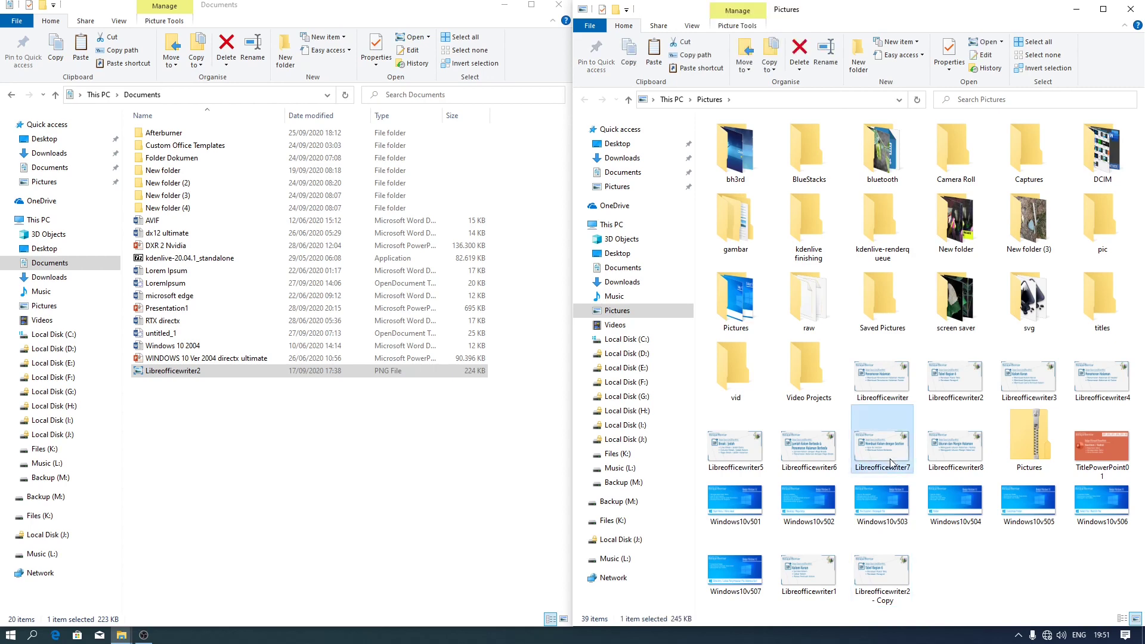
key(ctrl+c)
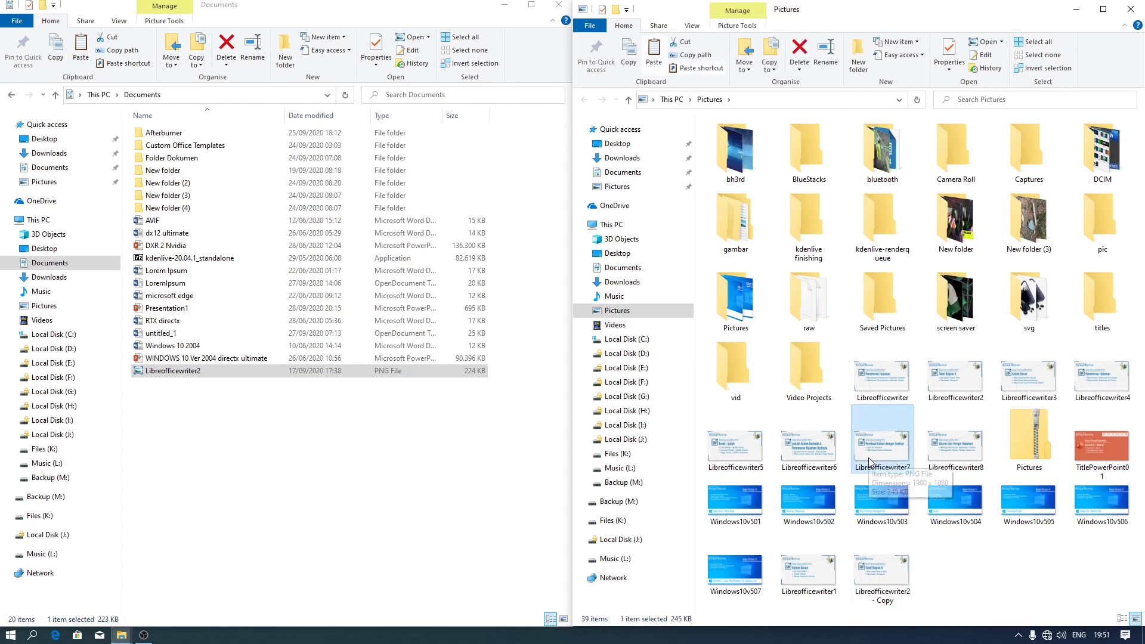
click(347, 496)
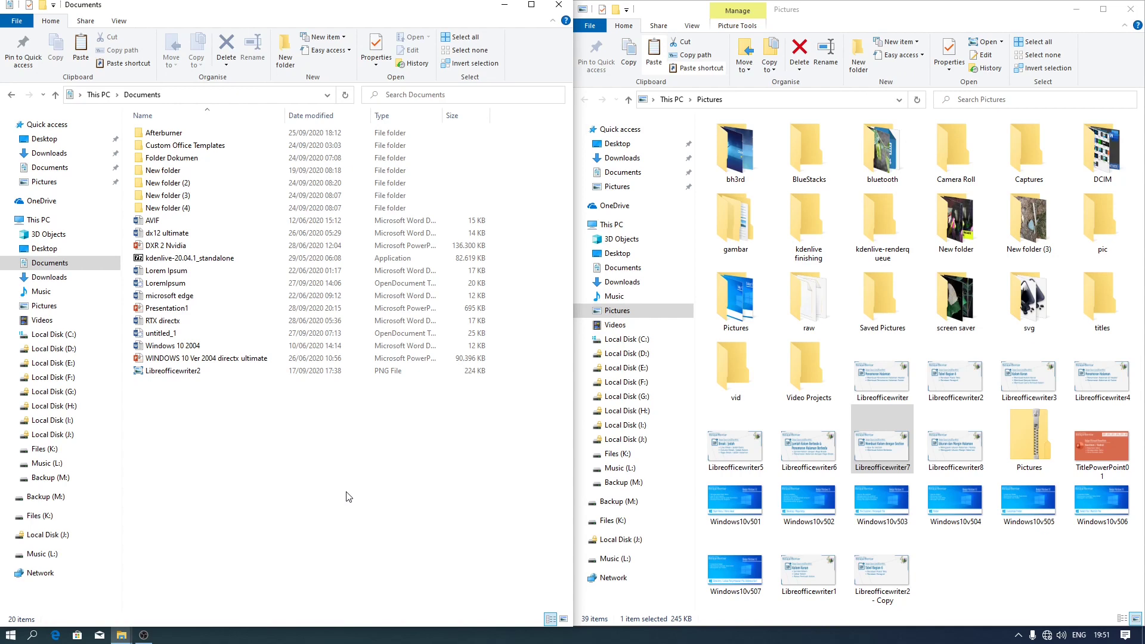
key(ctrl+v)
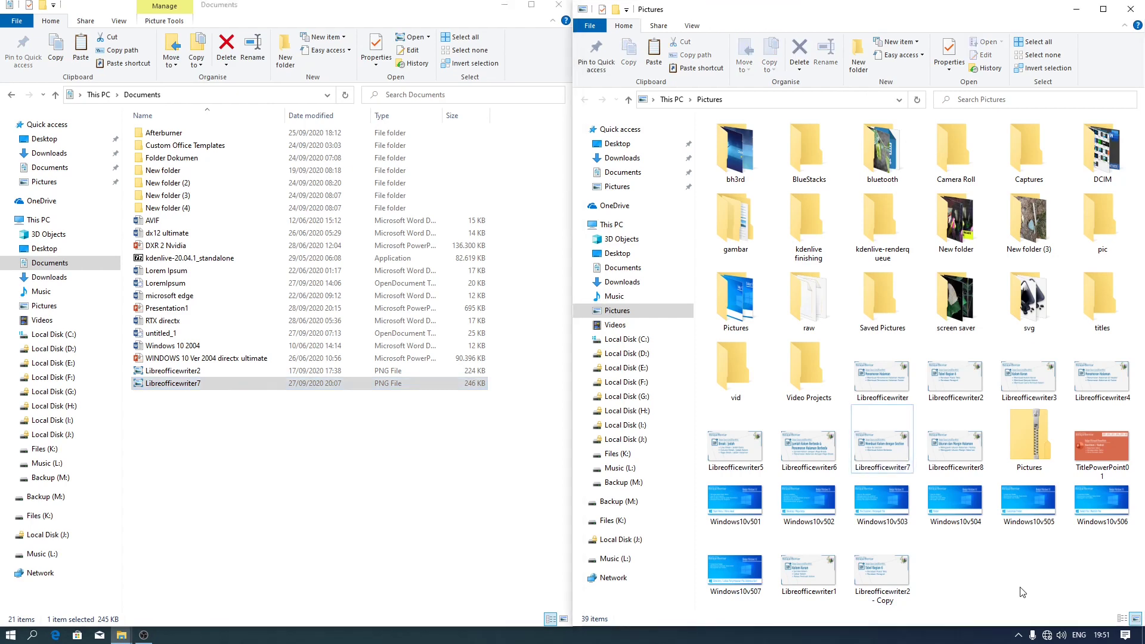
- Paste the copied Libreofficewriter7 image into the Pictures folder repeatedly to create dozens of duplicates
key(ctrl+v)
key(ctrl+v)
key(ctrl+v)
key(ctrl+v)
key(ctrl+v)
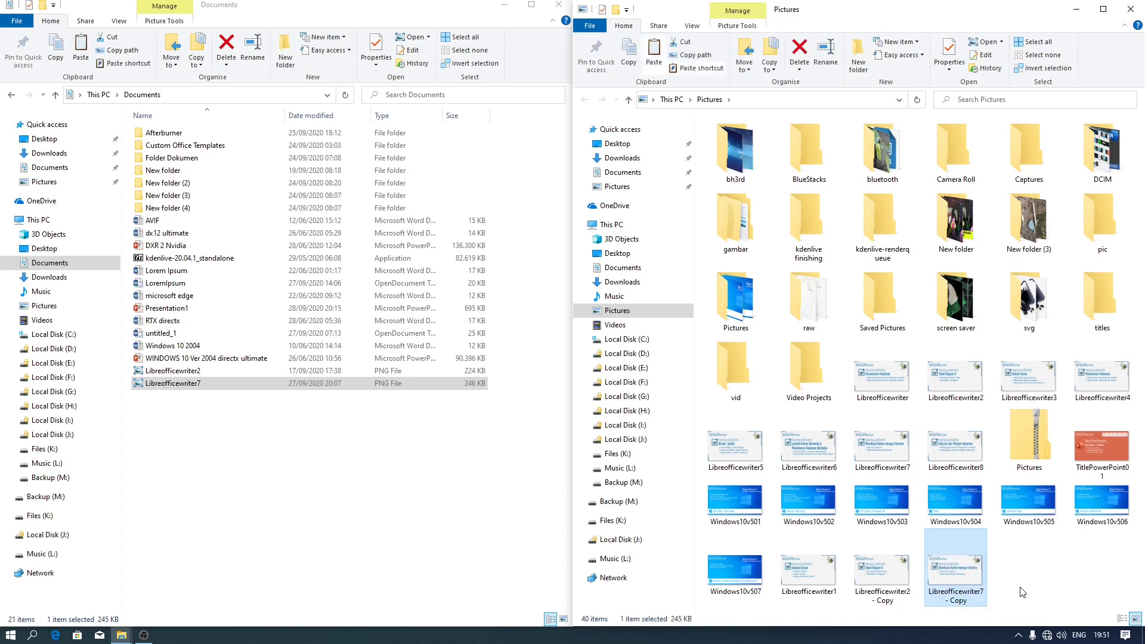
key(ctrl+v)
key(ctrl+v)
key(ctrl+v)
key(ctrl+v)
key(ctrl+v)
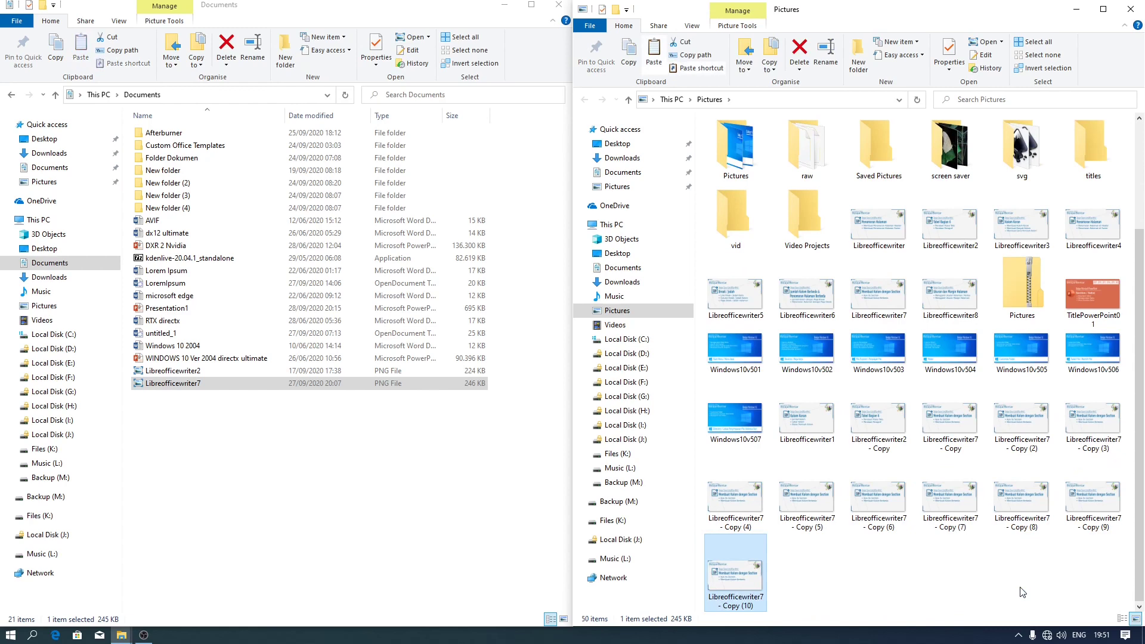
key(ctrl+v)
key(ctrl+v)
key(ctrl+v)
key(ctrl+v)
key(ctrl+v)
key(ctrl+v)
key(ctrl+v)
key(ctrl+v)
key(ctrl+v)
key(ctrl+v)
key(ctrl+v)
key(ctrl+v)
key(ctrl+v)
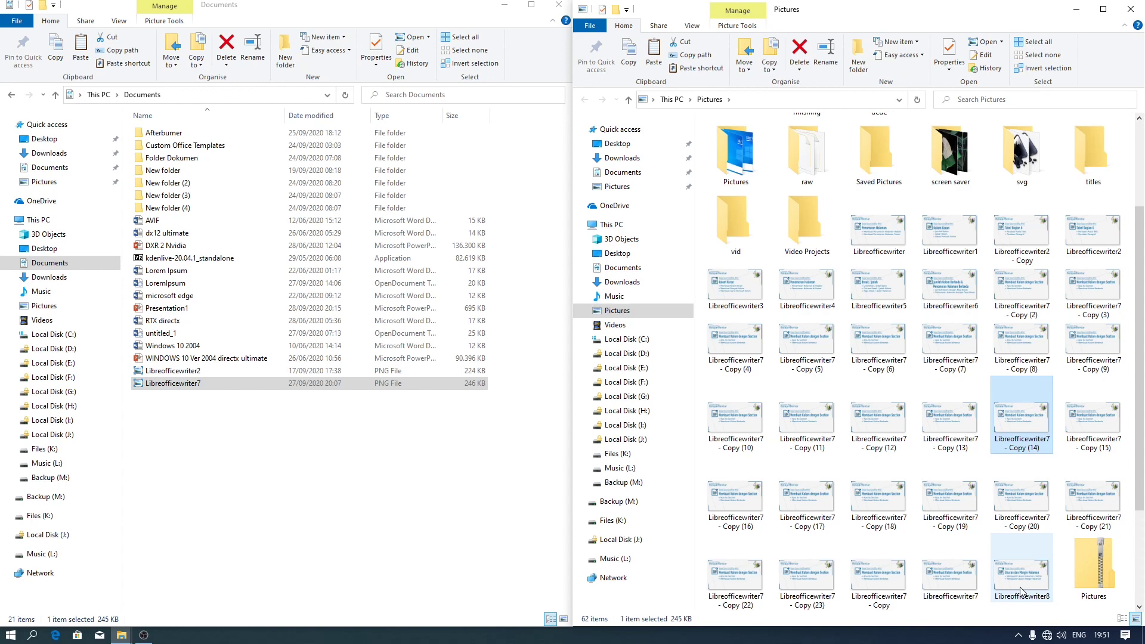
key(ctrl+v)
key(ctrl+v)
key(ctrl+v)
key(ctrl+v)
key(ctrl+v)
key(ctrl+v)
key(ctrl+v)
key(ctrl+v)
key(ctrl+v)
key(ctrl+v)
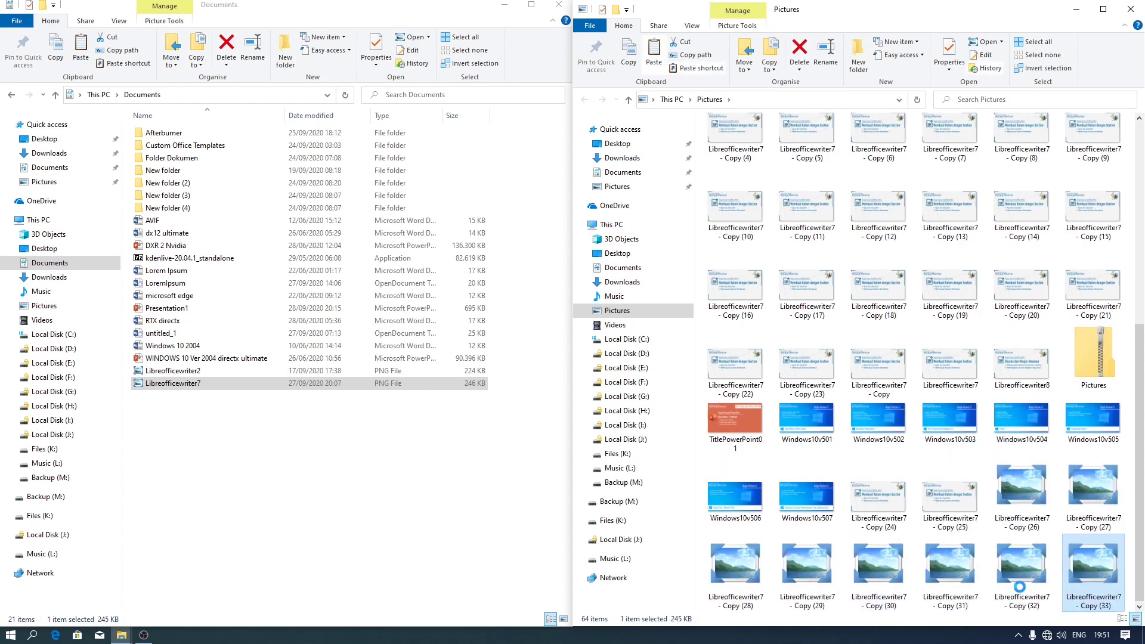
key(ctrl+v)
key(ctrl+v)
key(ctrl+v)
key(ctrl+v)
key(ctrl+v)
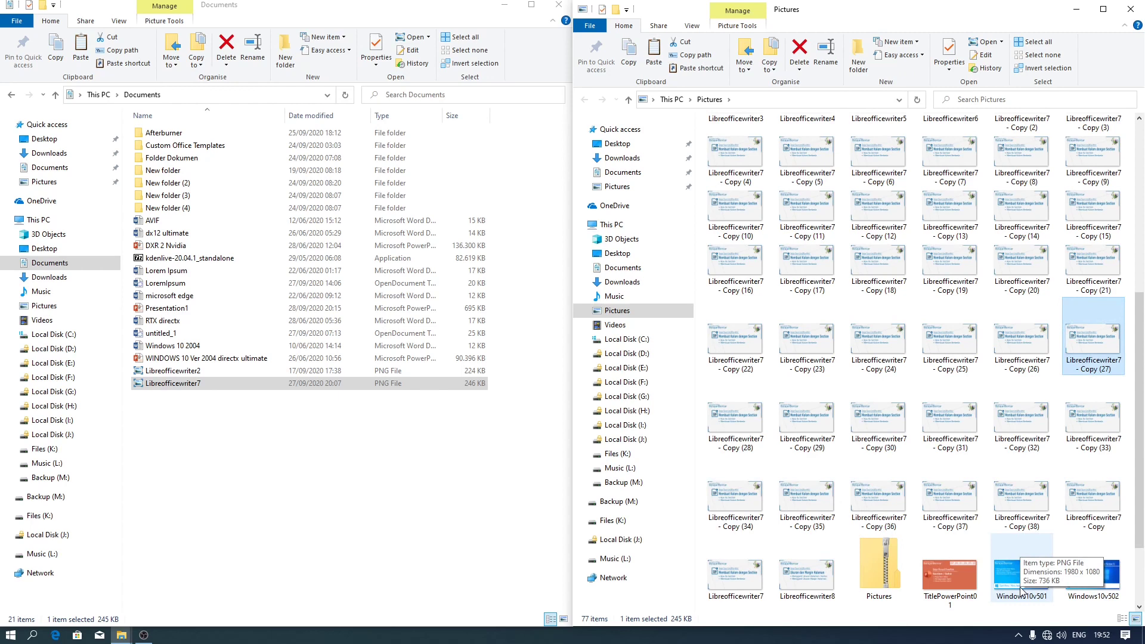
- Undo the repeated pastes of the Libreofficewriter7 duplicates in the Pictures folder
key(ctrl+z)
key(ctrl+z)
key(ctrl+z)
key(ctrl+z)
key(ctrl+z)
key(ctrl+z)
key(ctrl+z)
key(ctrl+z)
key(ctrl+z)
key(ctrl+z)
key(ctrl+z)
key(ctrl+z)
key(ctrl+z)
key(ctrl+z)
key(ctrl+z)
key(ctrl+z)
key(ctrl+z)
key(ctrl+z)
key(ctrl+z)
key(ctrl+z)
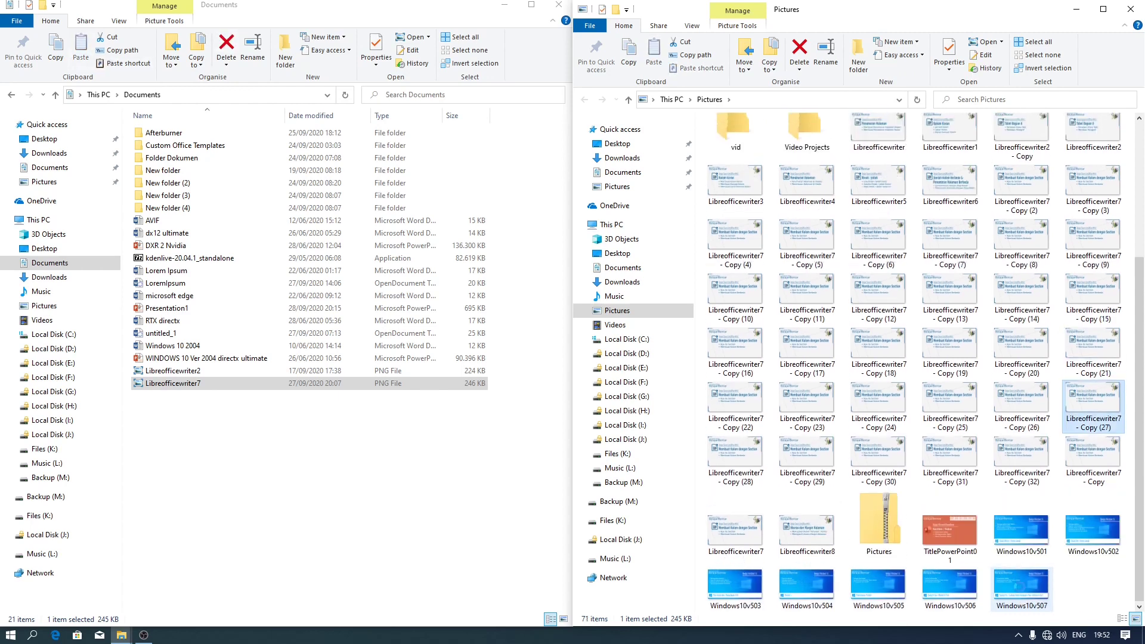
key(ctrl+z)
key(ctrl+z)
key(ctrl+z)
key(ctrl+z)
key(ctrl+z)
key(ctrl+z)
key(ctrl+z)
key(ctrl+z)
key(ctrl+z)
key(ctrl+z)
key(ctrl+z)
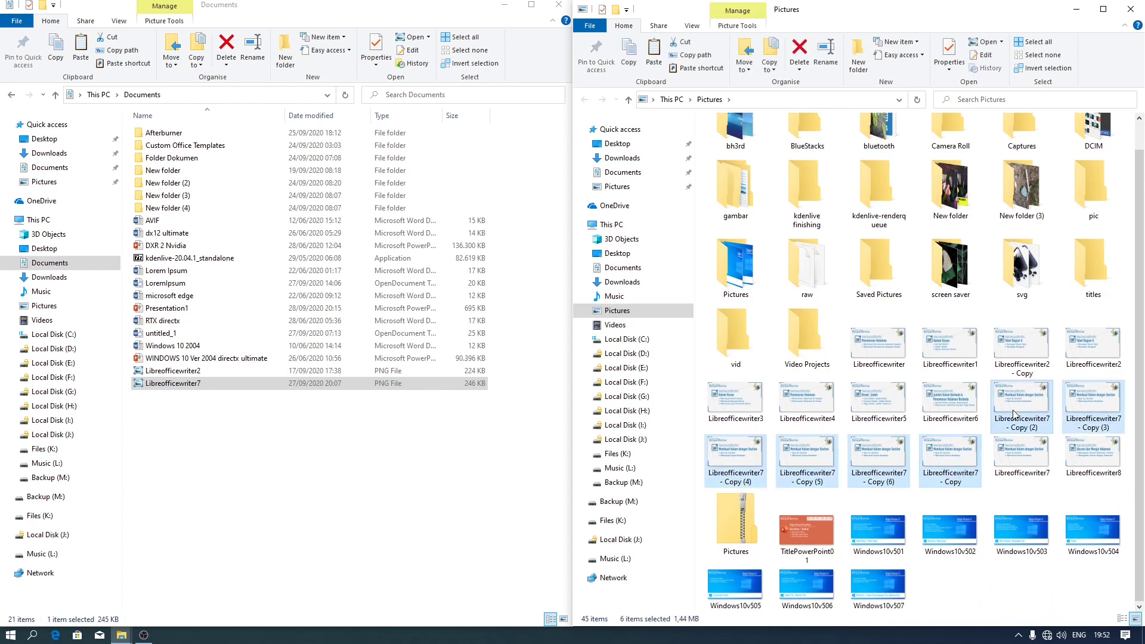
- Delete the Libreofficewriter2 and Libreofficewriter7 images from the Documents folder
click(250, 440)
drag(191, 434, 296, 373)
key(Delete)
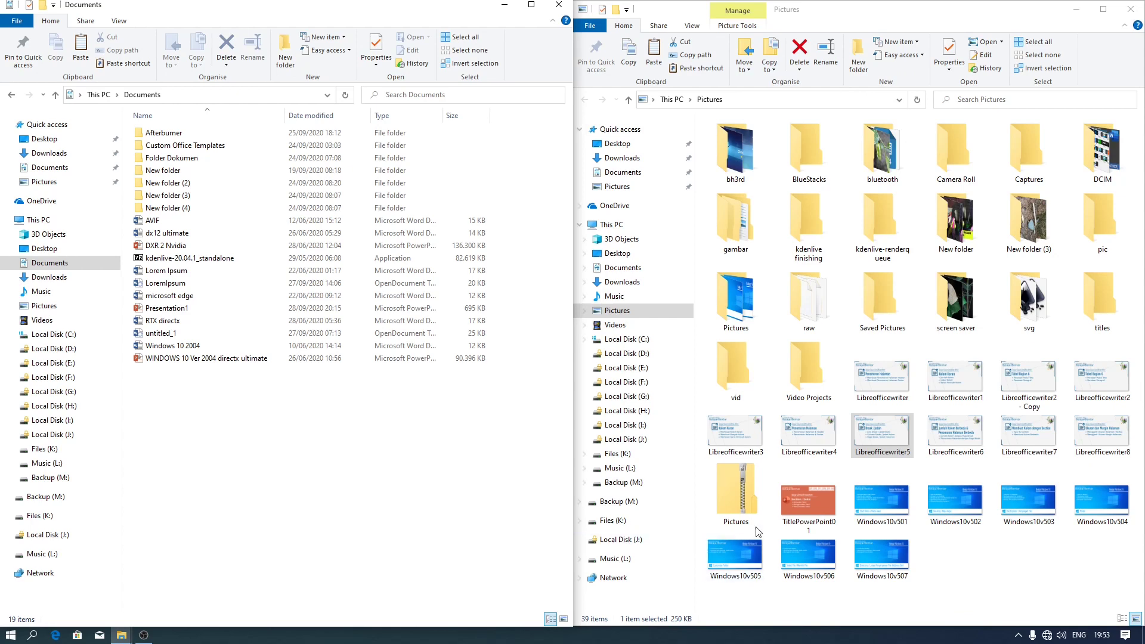
- Copy the Libreofficewriter6 image from Pictures to Documents with the Copy to command
click(966, 433)
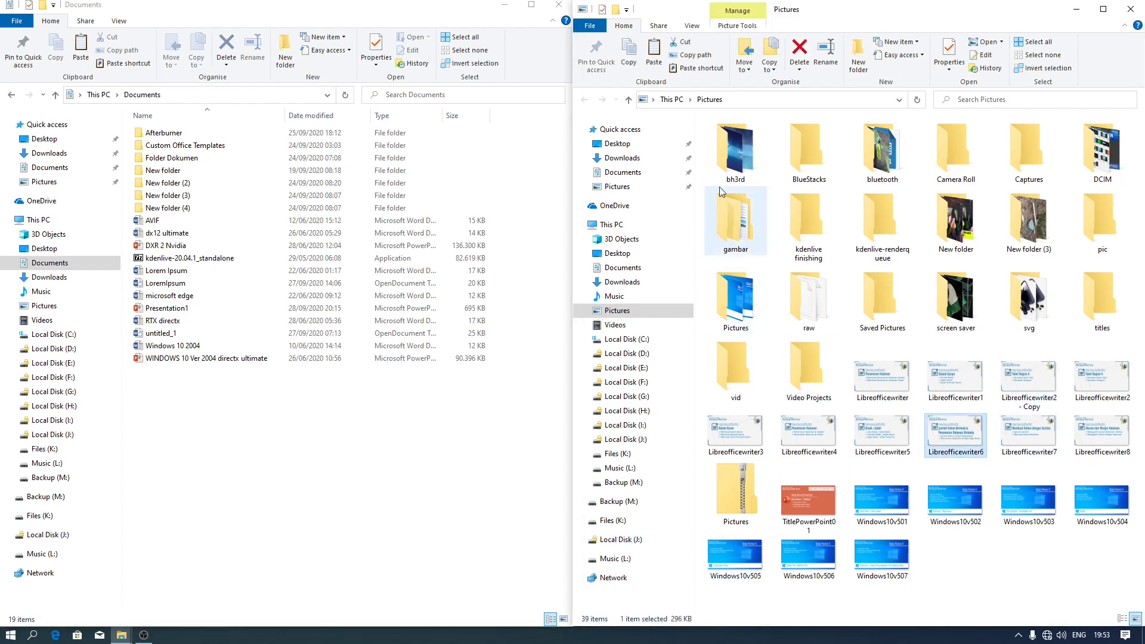
click(770, 69)
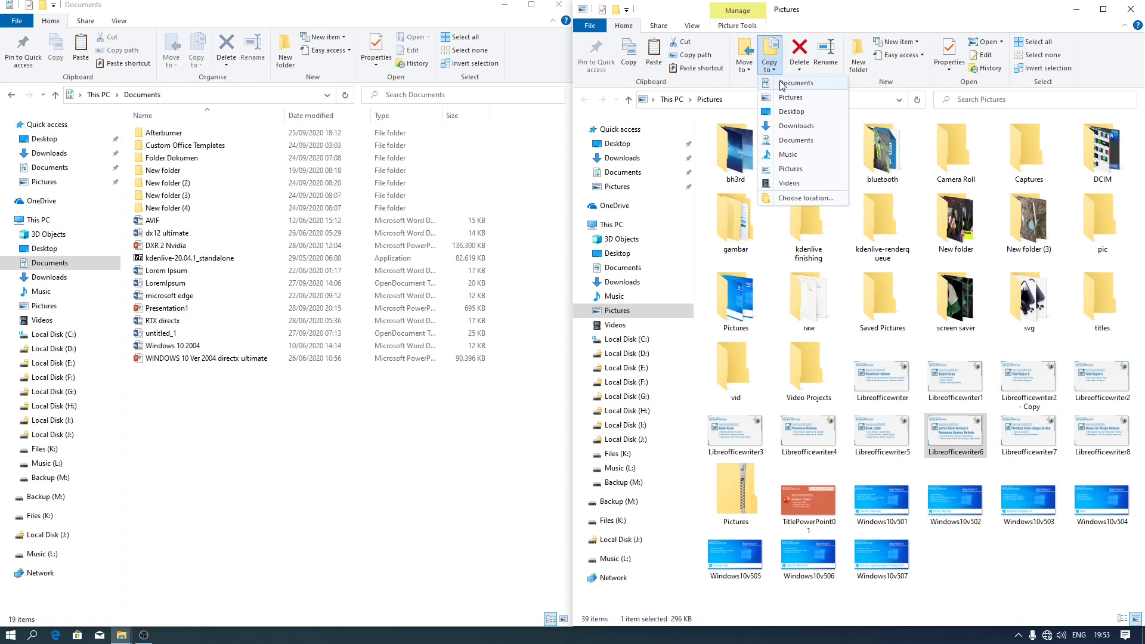
click(781, 84)
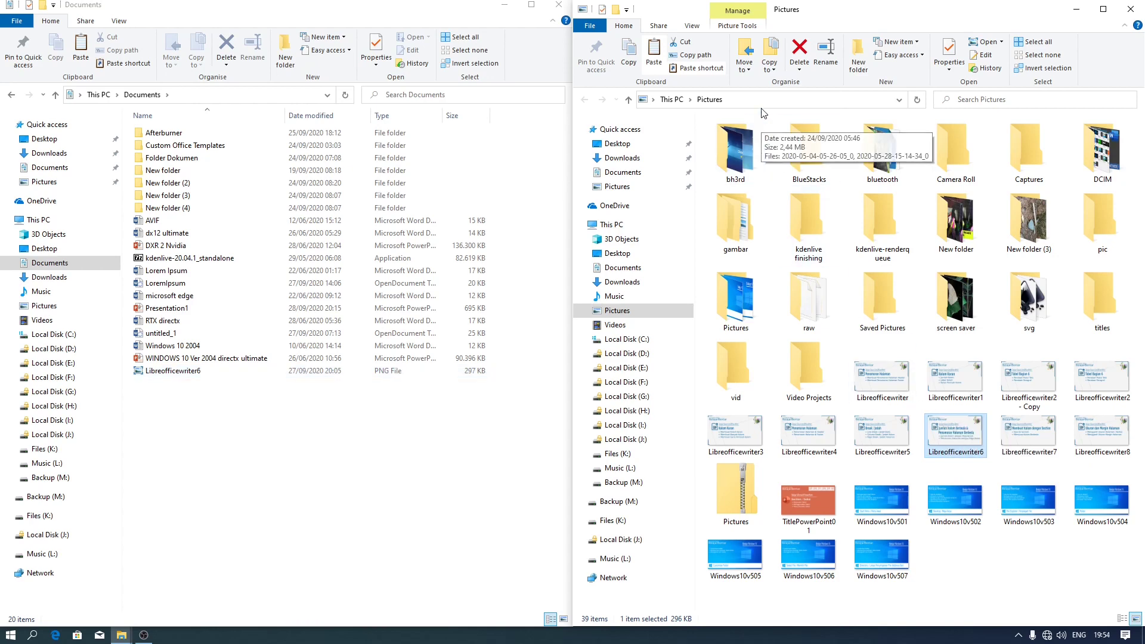
- Copy Libreofficewriter6 to New folder on Local Disk (C:) by choosing a custom Copy to location, and open that folder in the other window
click(781, 62)
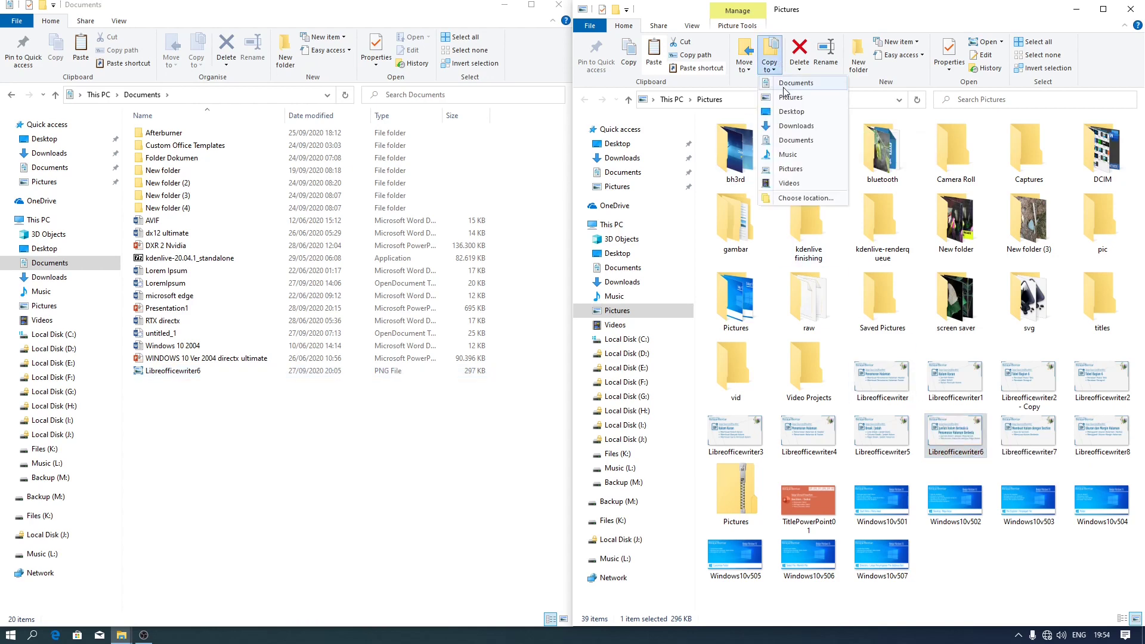
click(790, 199)
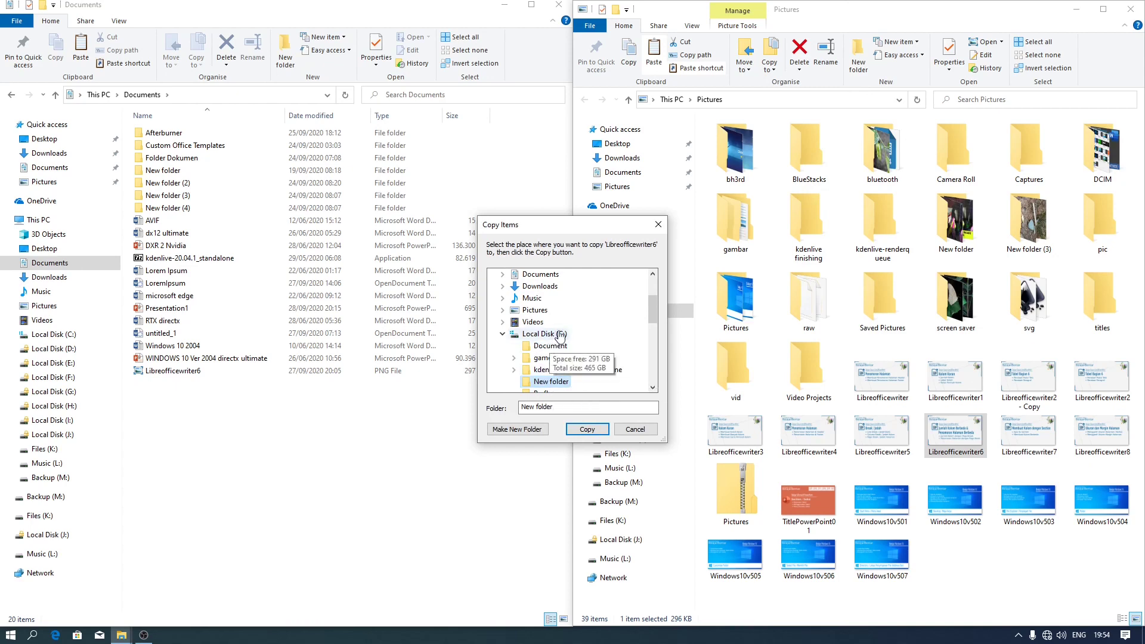
click(589, 432)
click(83, 335)
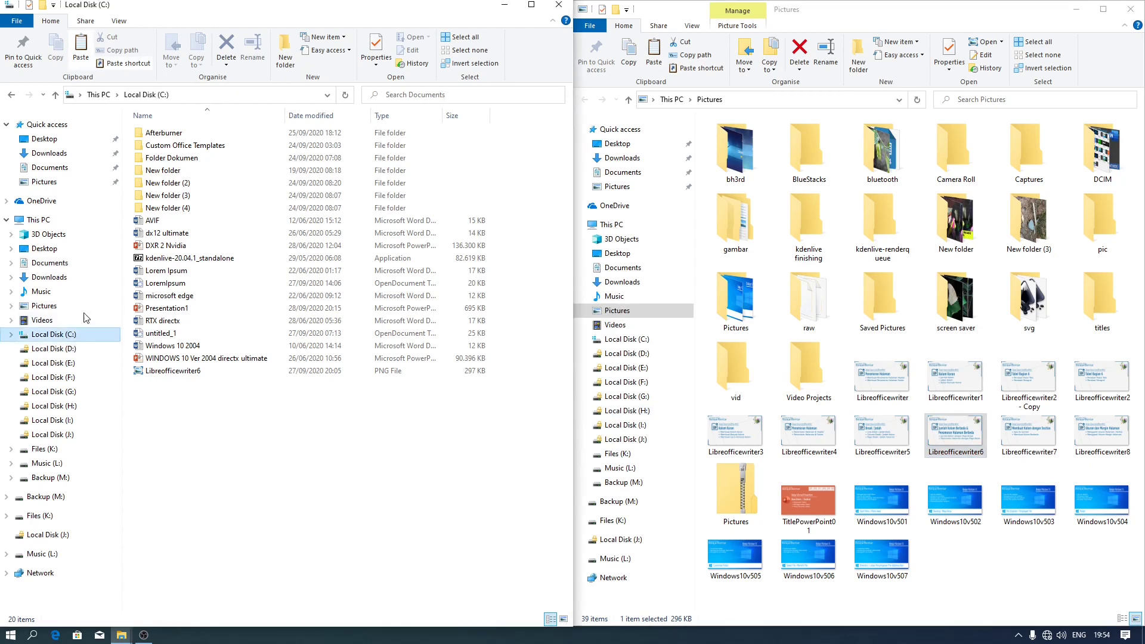
double_click(378, 152)
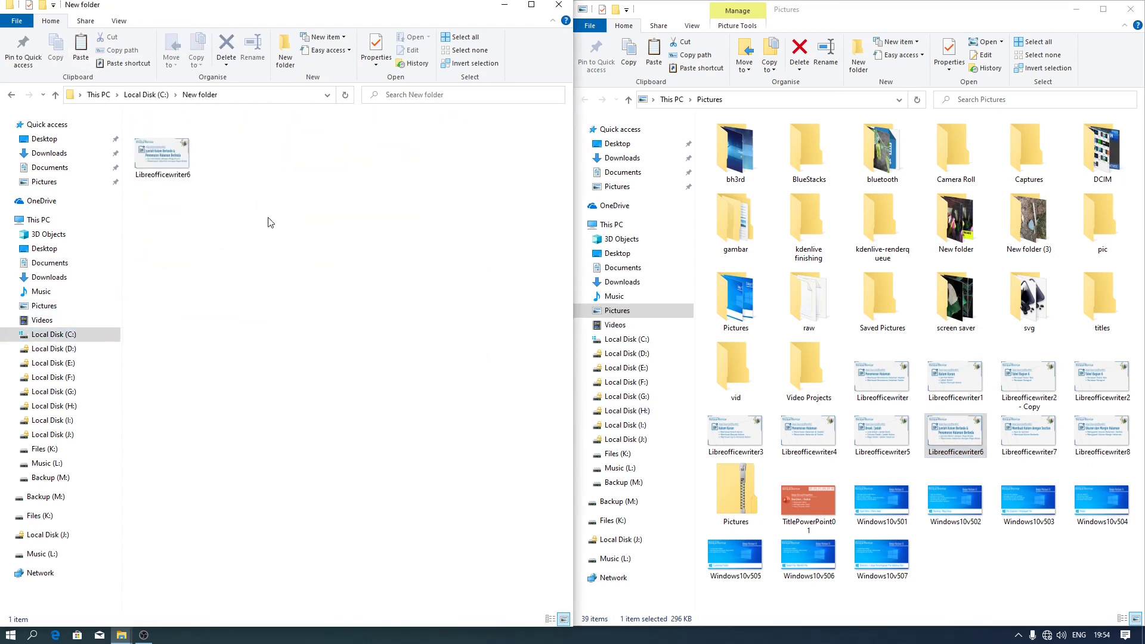
- Send the Libreofficewriter6 image from Pictures to Documents and skip the file that already exists there
click(951, 434)
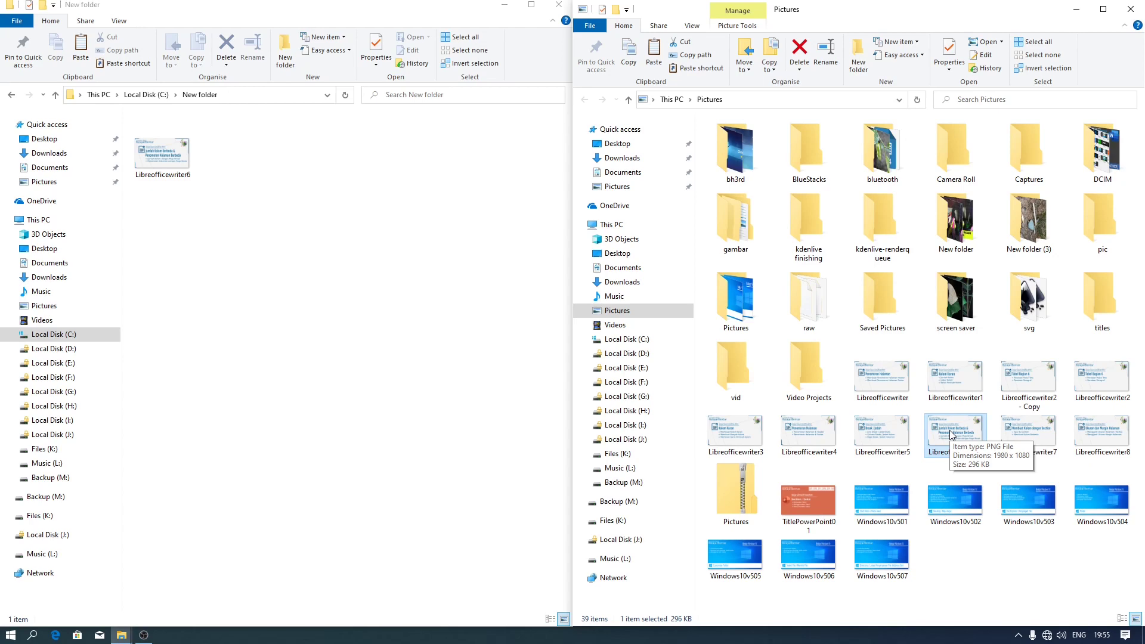
right_click(951, 434)
mouse_move(985, 333)
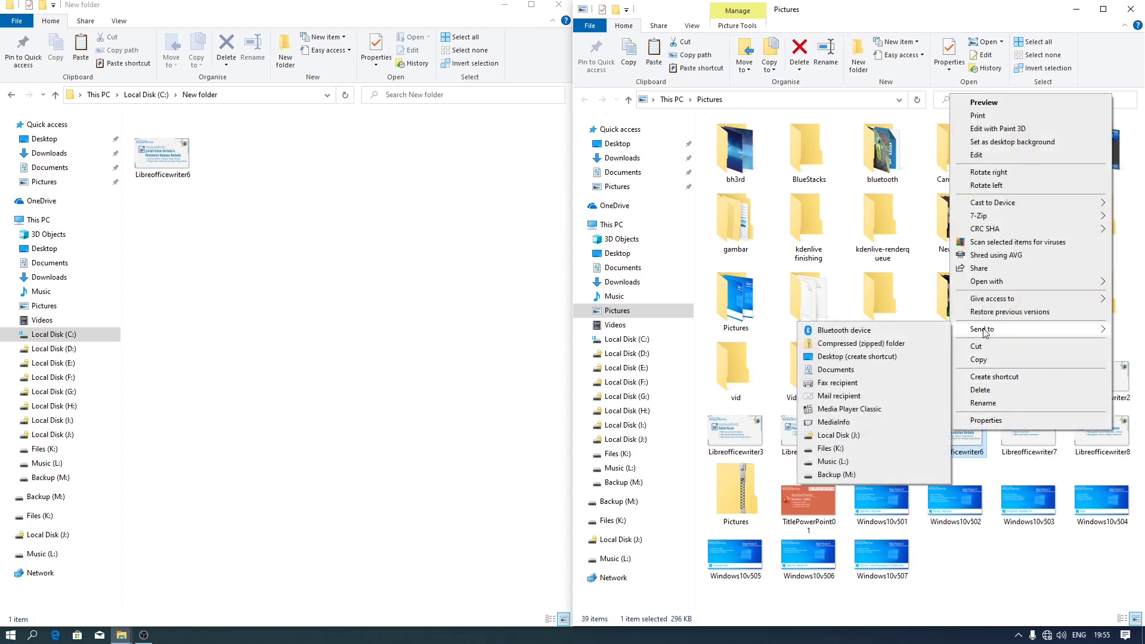
click(880, 375)
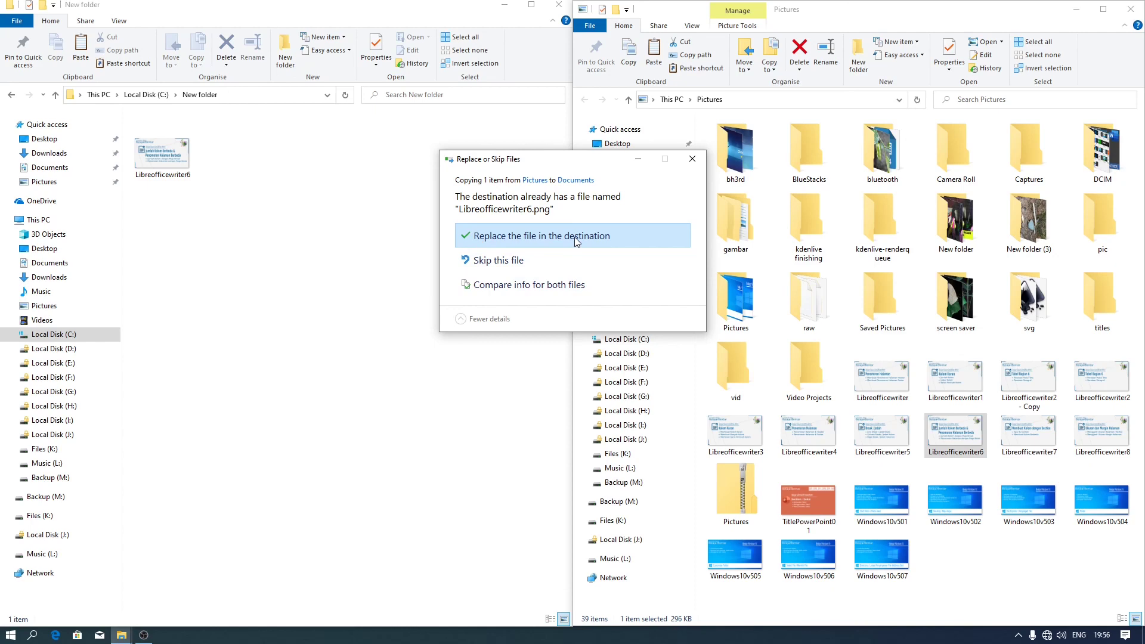
click(577, 269)
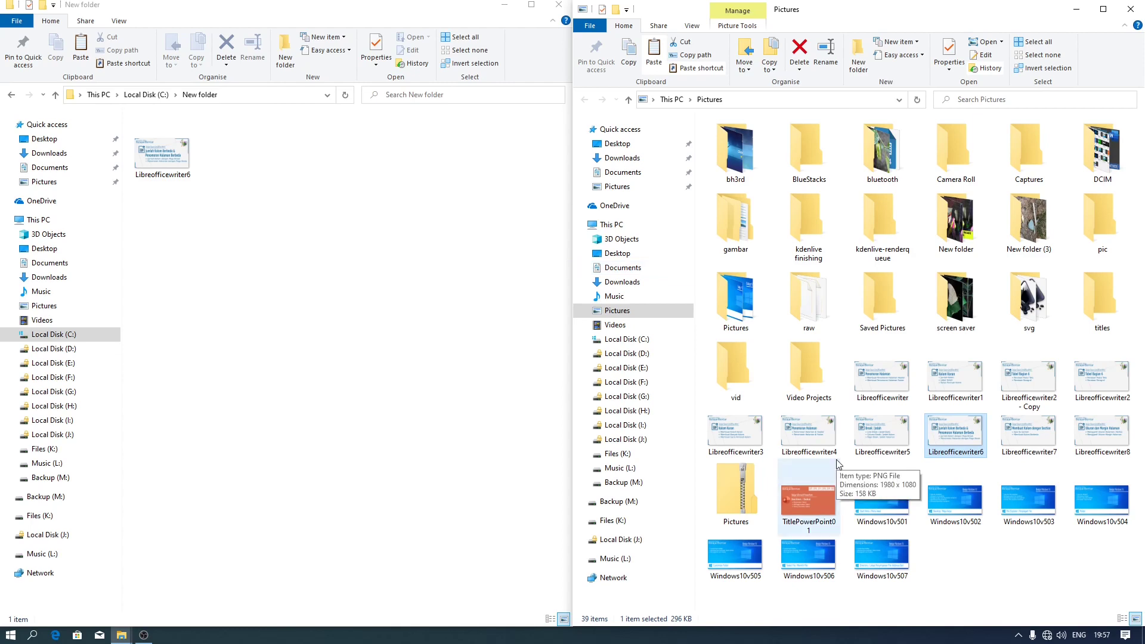
- Cut the Libreofficewriter5 image from Pictures and paste it into New folder on Local Disk (C:)
click(877, 438)
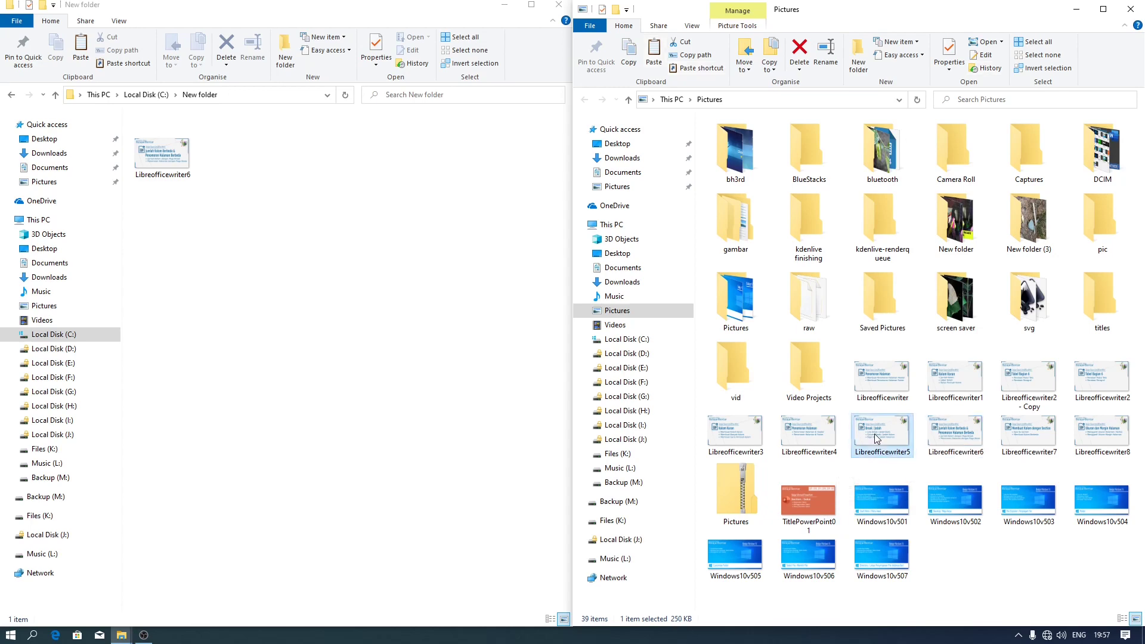
right_click(877, 438)
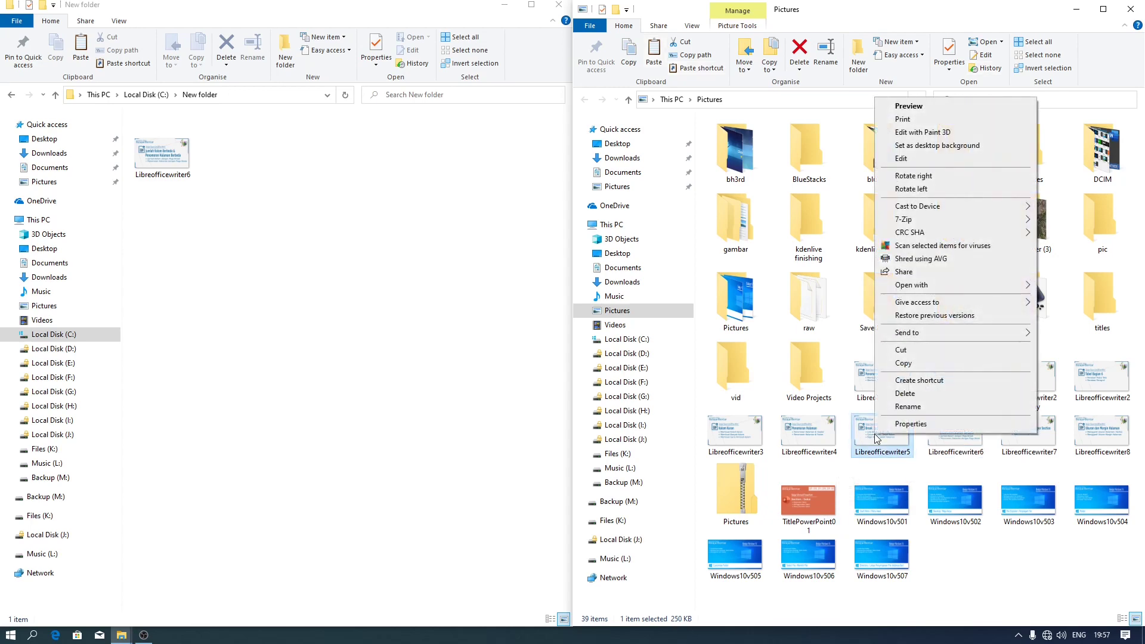
click(899, 351)
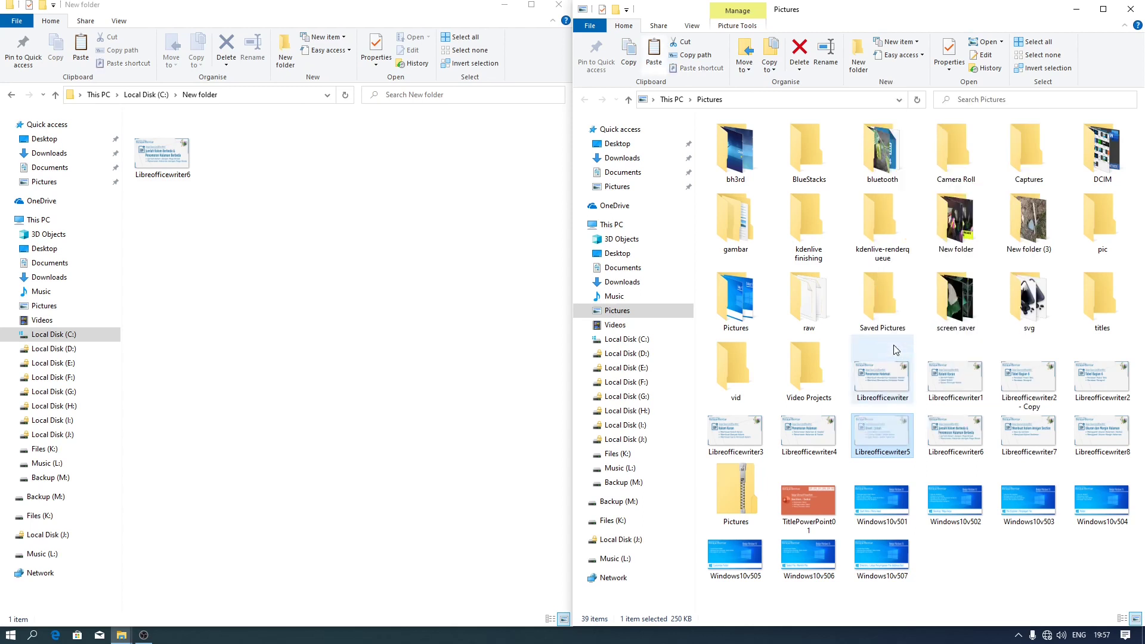
click(351, 326)
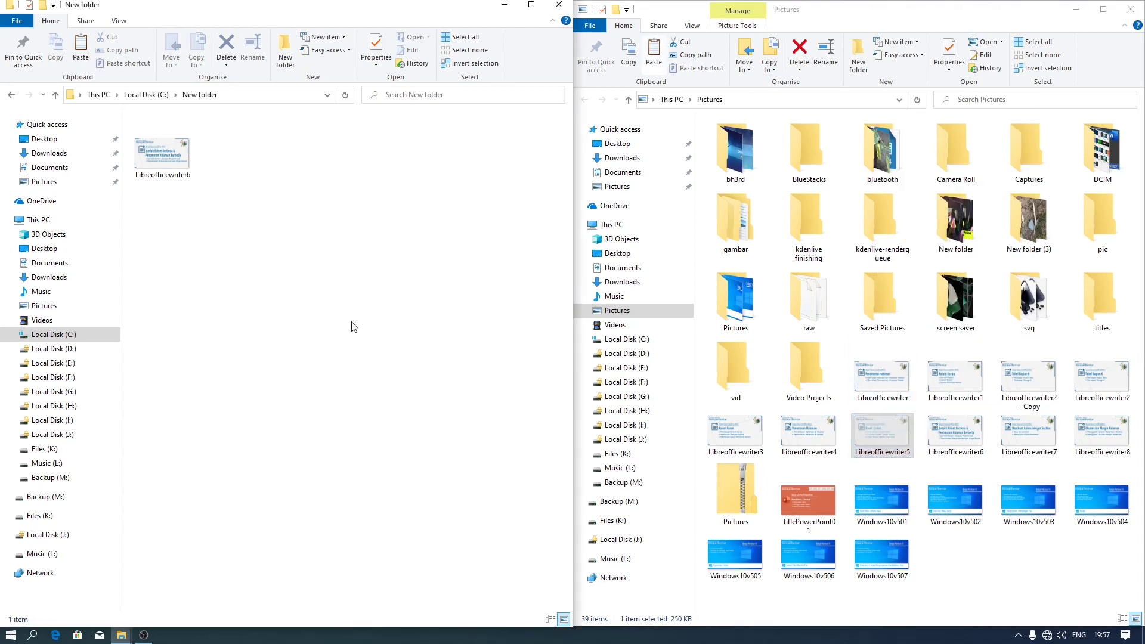
click(82, 59)
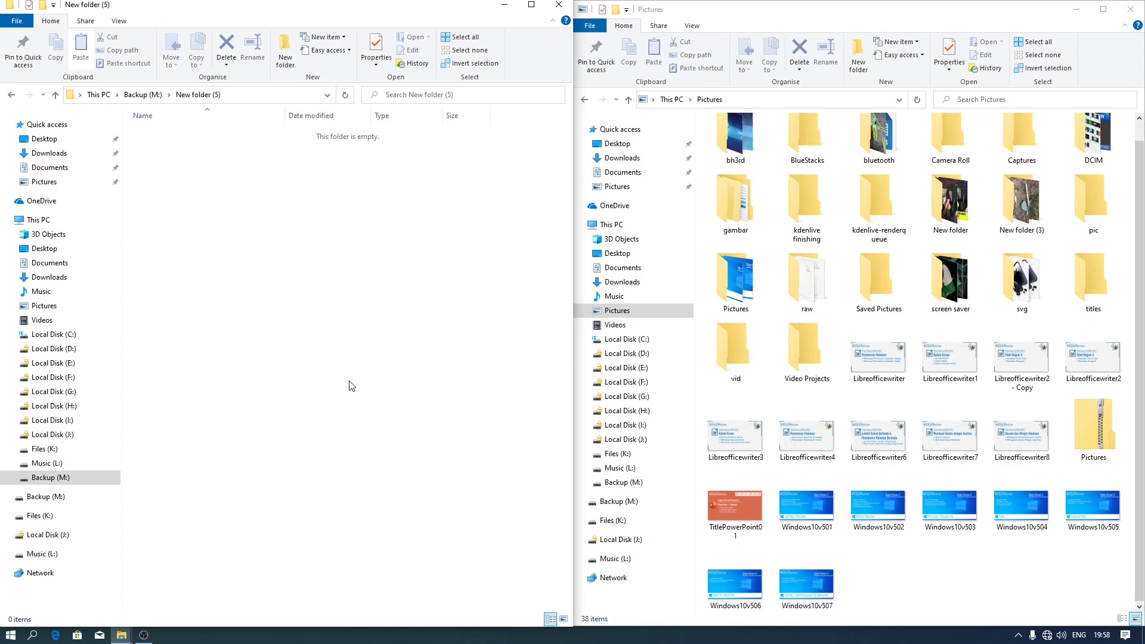
- Copy the Libreofficewriter and Libreofficewriter1 images together from Pictures into New folder (5) on Backup (M:)
click(893, 368)
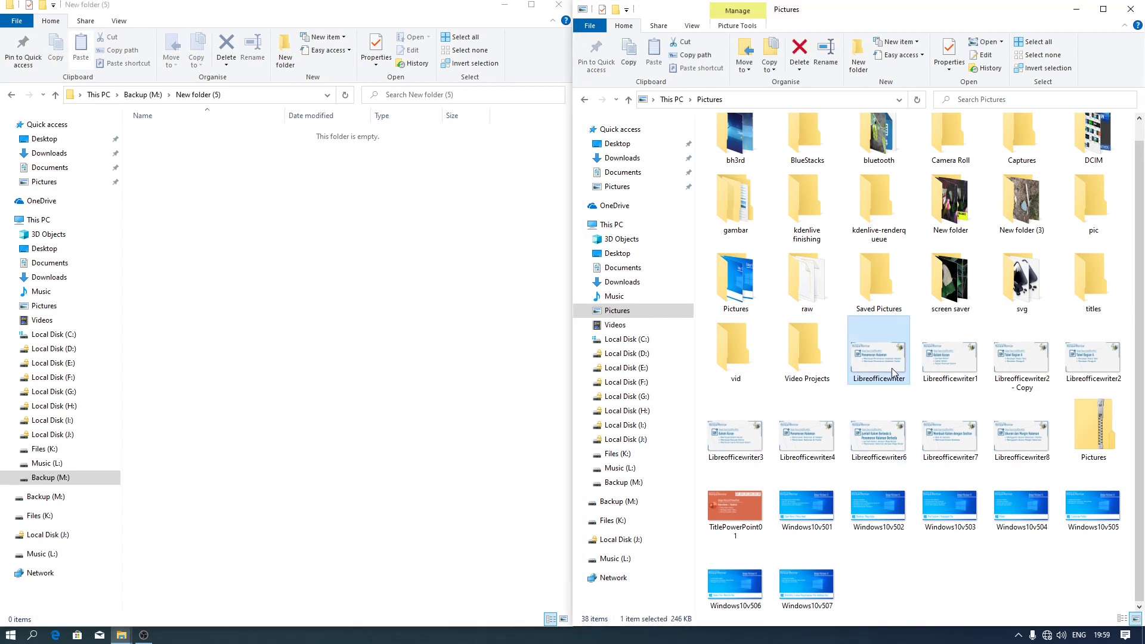
ctrl+click(945, 367)
drag(883, 363, 452, 422)
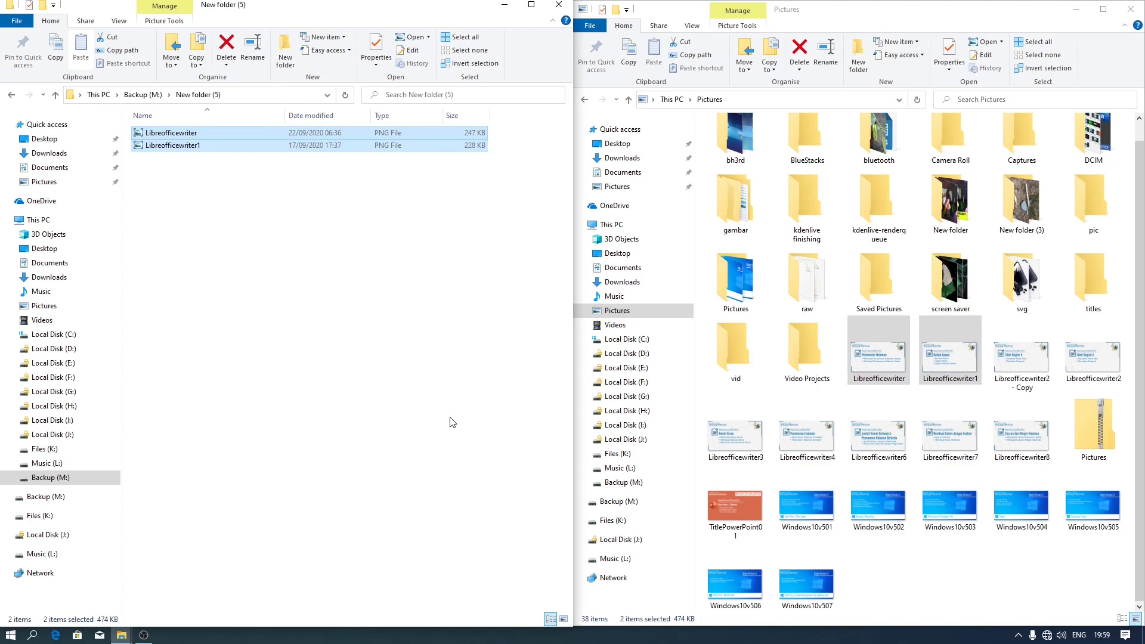
- Show Documents in the other window and move the Libreofficewriter and Libreofficewriter1 images there from Pictures
click(105, 263)
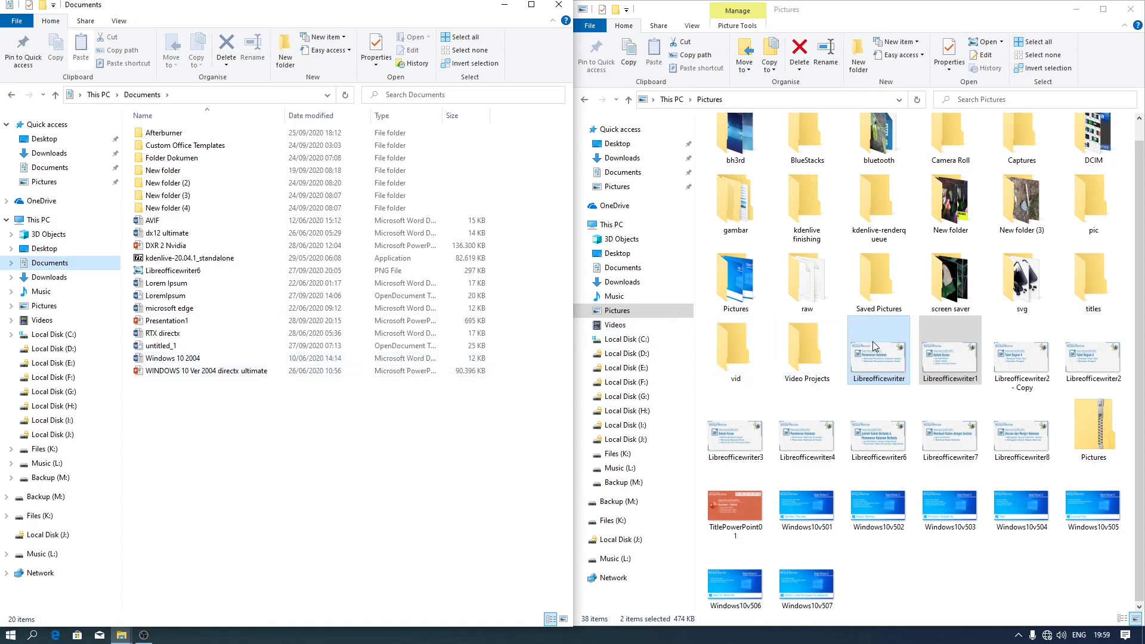
drag(872, 341, 437, 531)
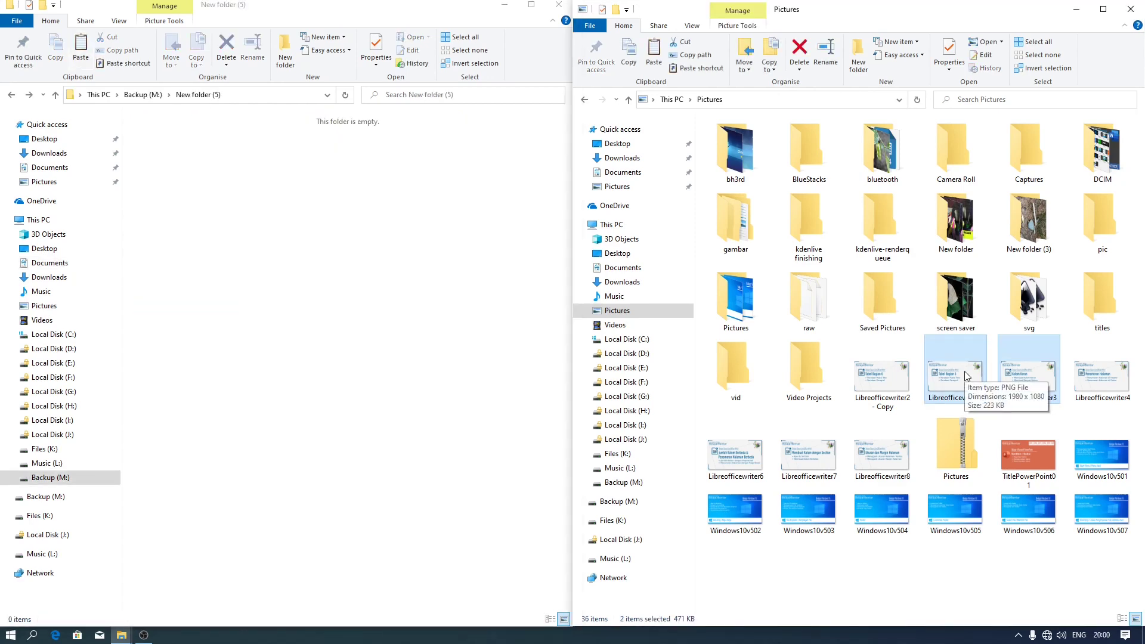
- Cut the Libreofficewriter2 and Libreofficewriter3 images from Pictures and paste them into New folder (5) on Backup (M:)
click(681, 42)
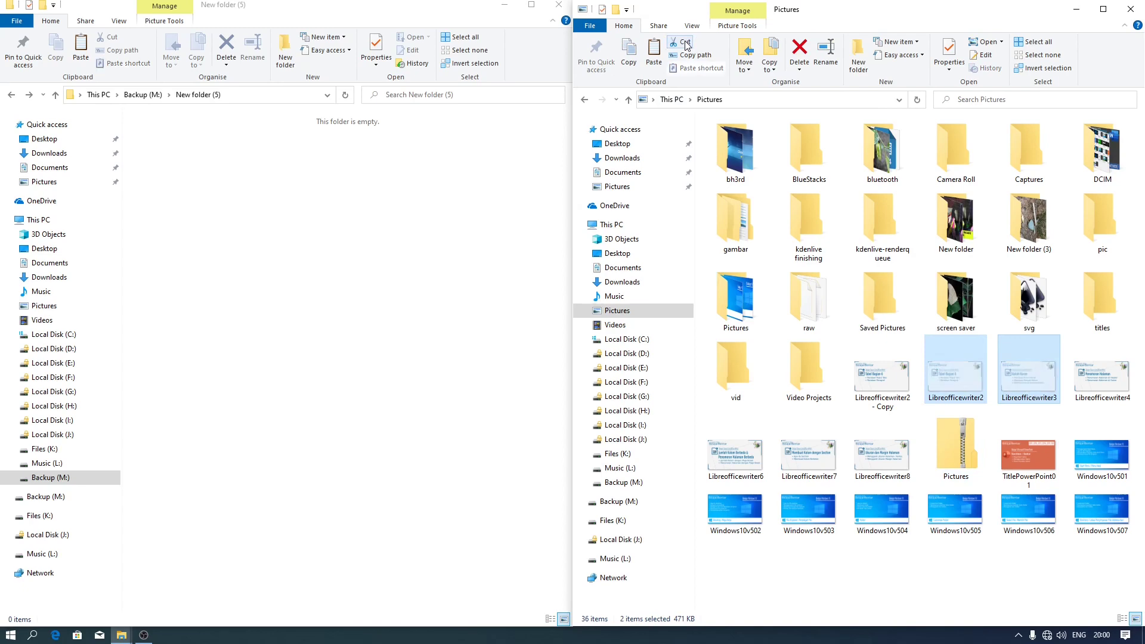
right_click(959, 381)
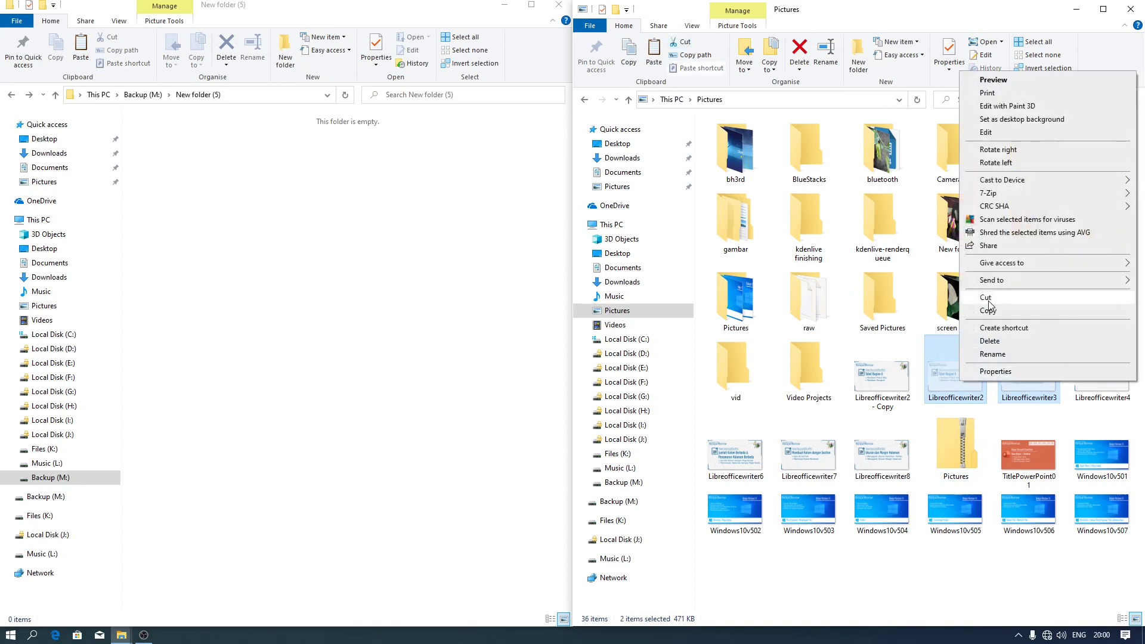
click(414, 365)
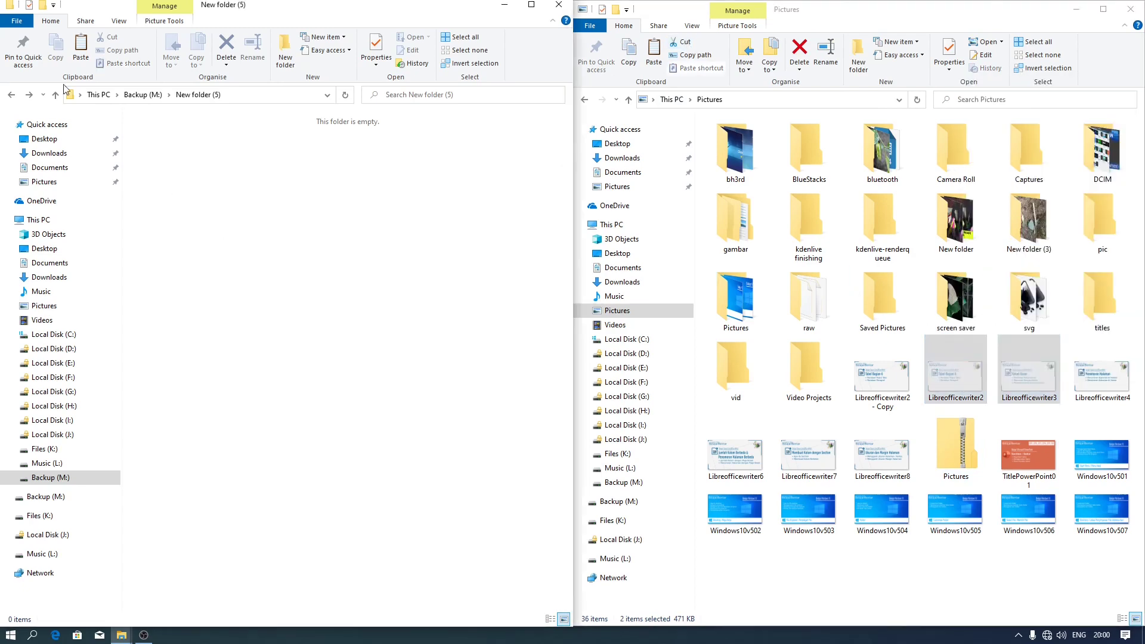
click(80, 45)
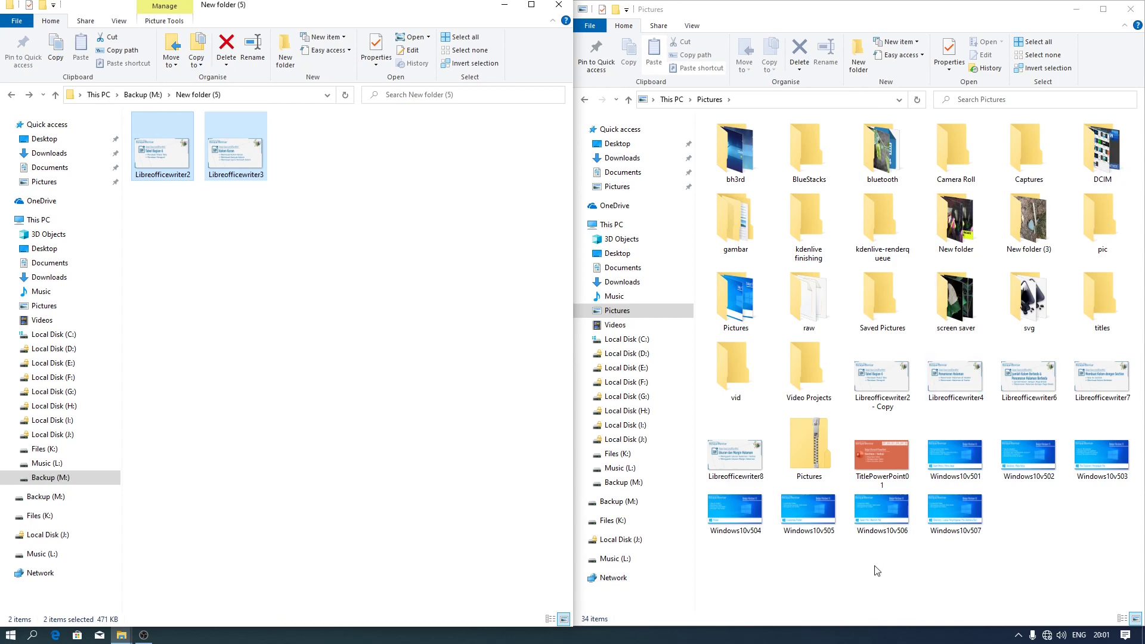
- Cut the Windows10v506 and Windows10v507 images from Pictures and paste them into New folder (5) on Backup (M:)
drag(874, 566, 966, 525)
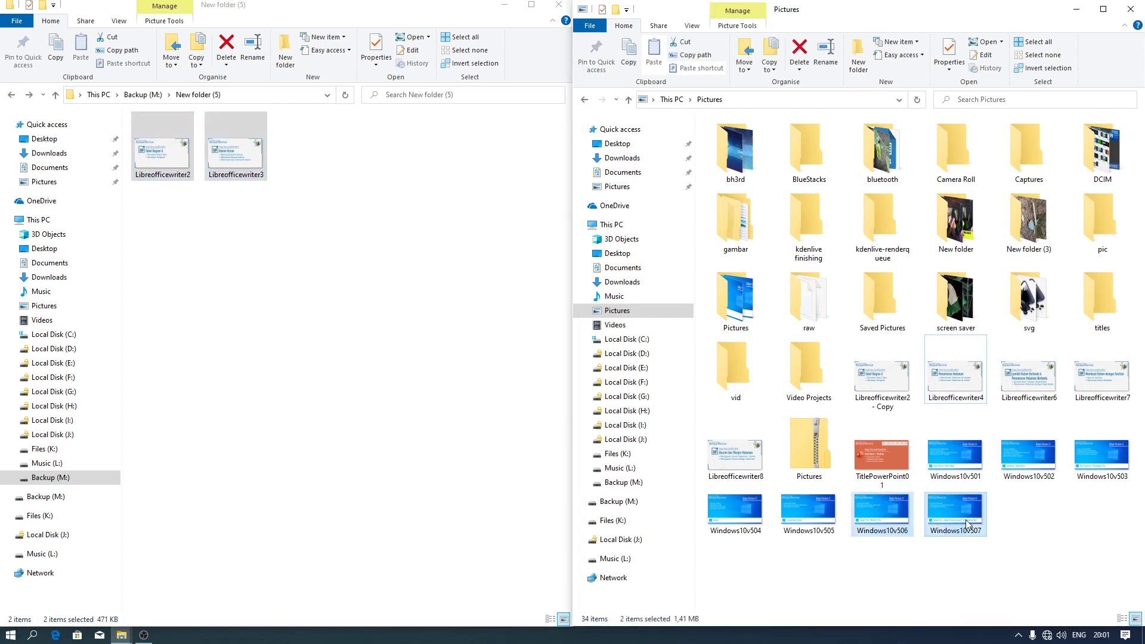
right_click(966, 524)
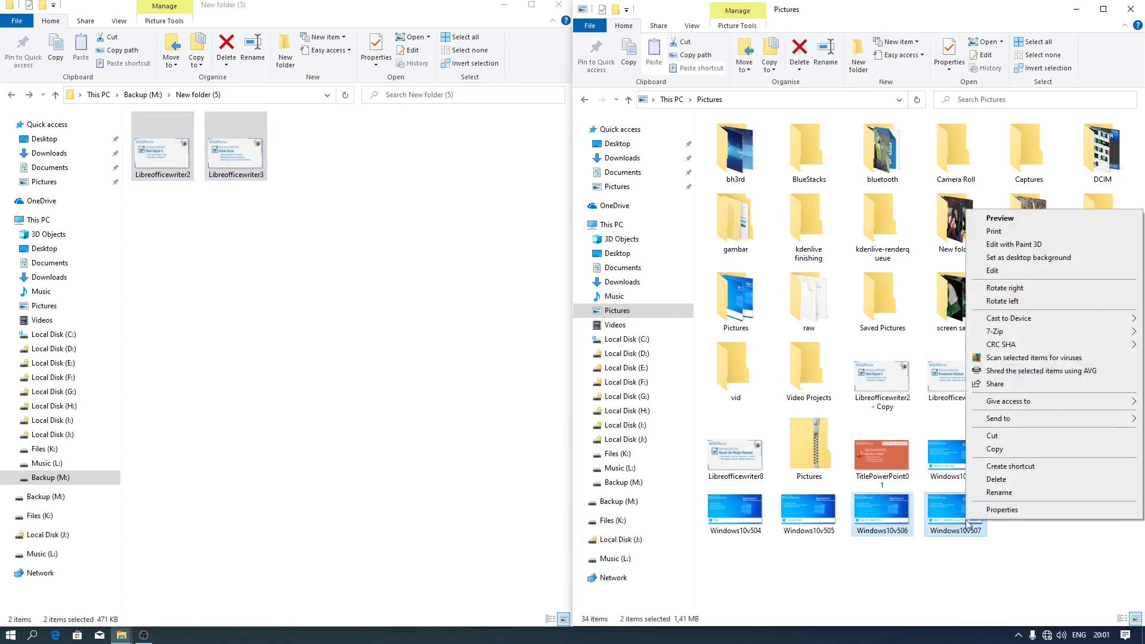
click(1009, 436)
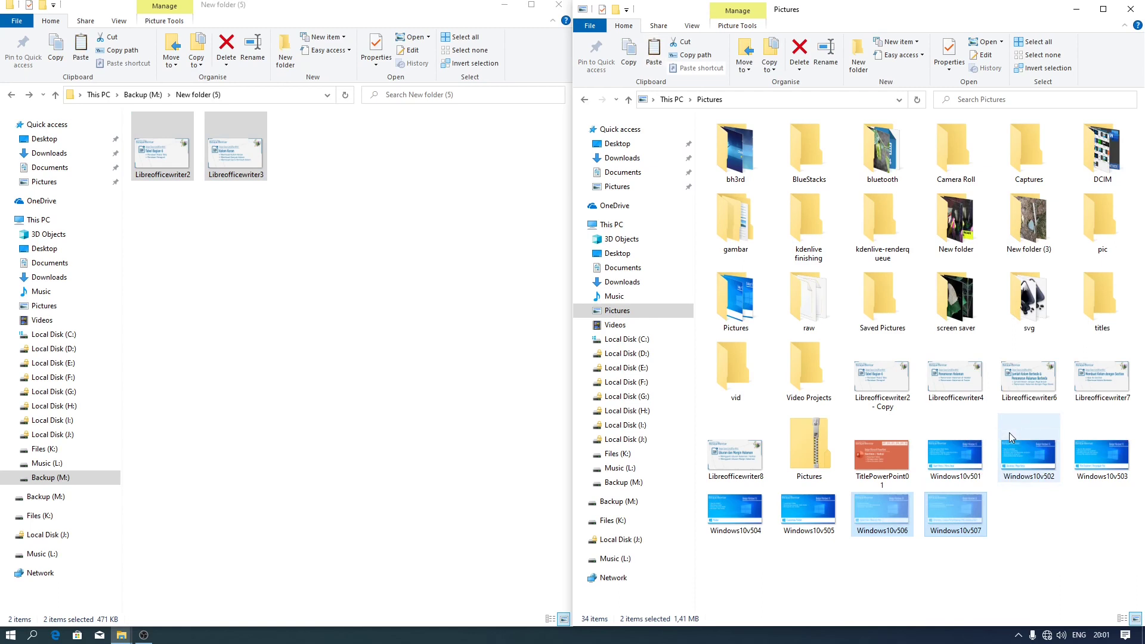
click(322, 199)
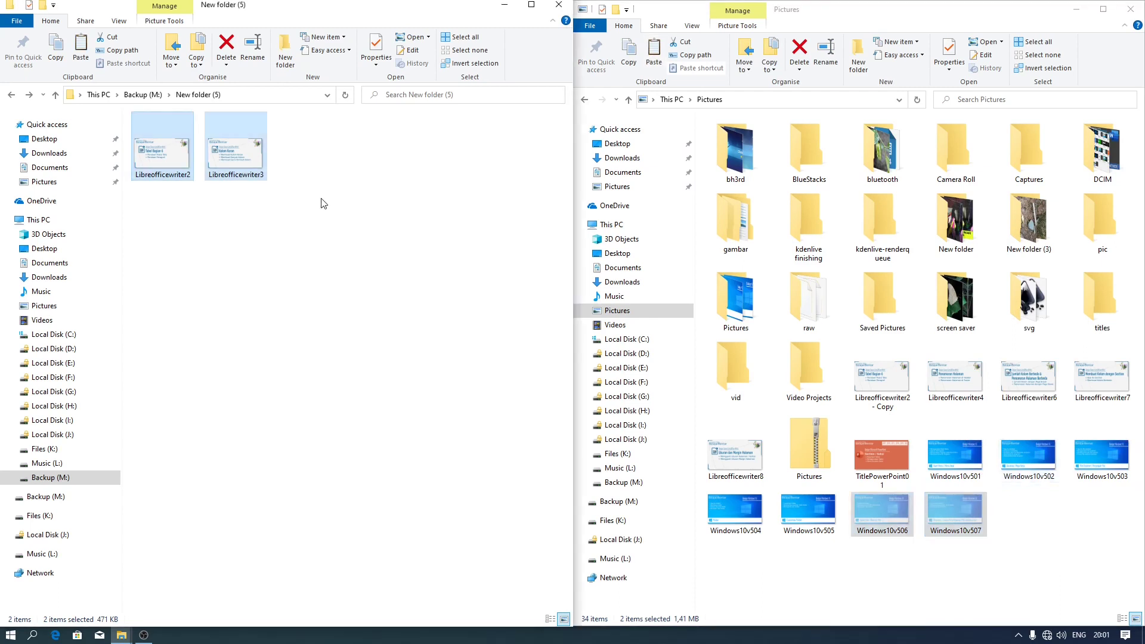
click(80, 51)
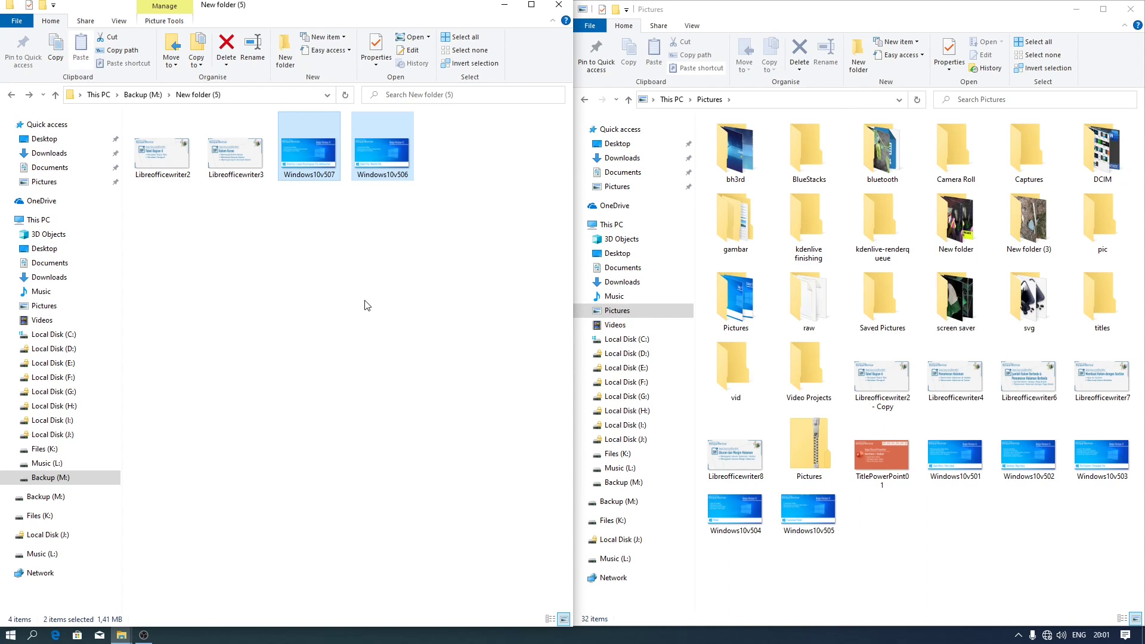